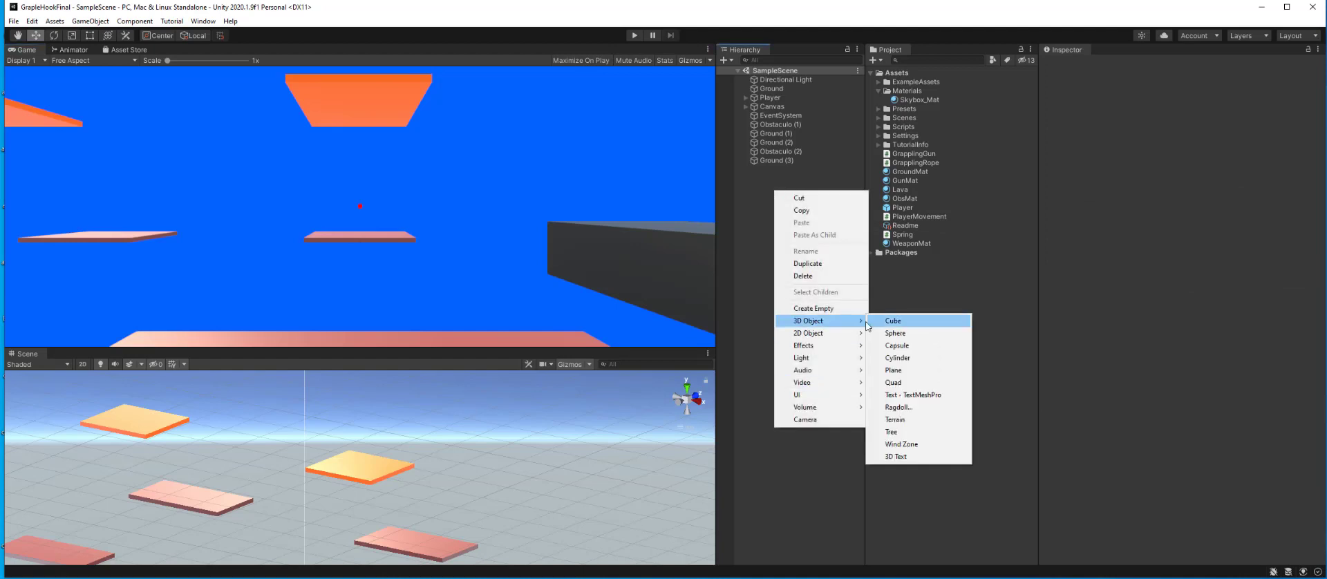
Step: Add a cube named Recompensa to the scene and create a new tag called Recompensa
{"action": "left_click", "coordinate": [889, 326]}
{"action": "left_click", "coordinate": [1132, 78]}
{"action": "left_click", "coordinate": [1123, 181]}
{"action": "left_click", "coordinate": [1291, 119]}
{"action": "type", "text": "Rec"}
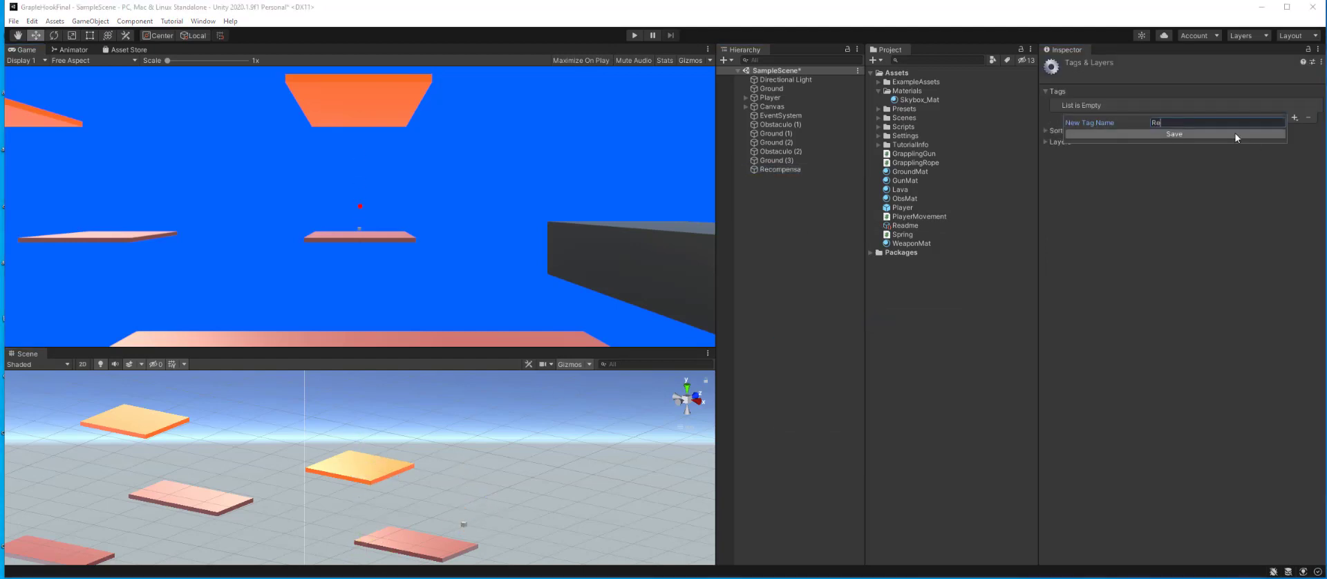
{"action": "left_click", "coordinate": [1235, 136]}
Step: Move the Recompensa cube up onto its platform, to about Y -2.93 and Z 45.59
{"action": "double_click", "coordinate": [818, 169]}
{"action": "left_click_drag", "start_coordinate": [360, 427], "coordinate": [360, 435]}
{"action": "left_click_drag", "start_coordinate": [395, 484], "coordinate": [316, 521], "text": "alt"}
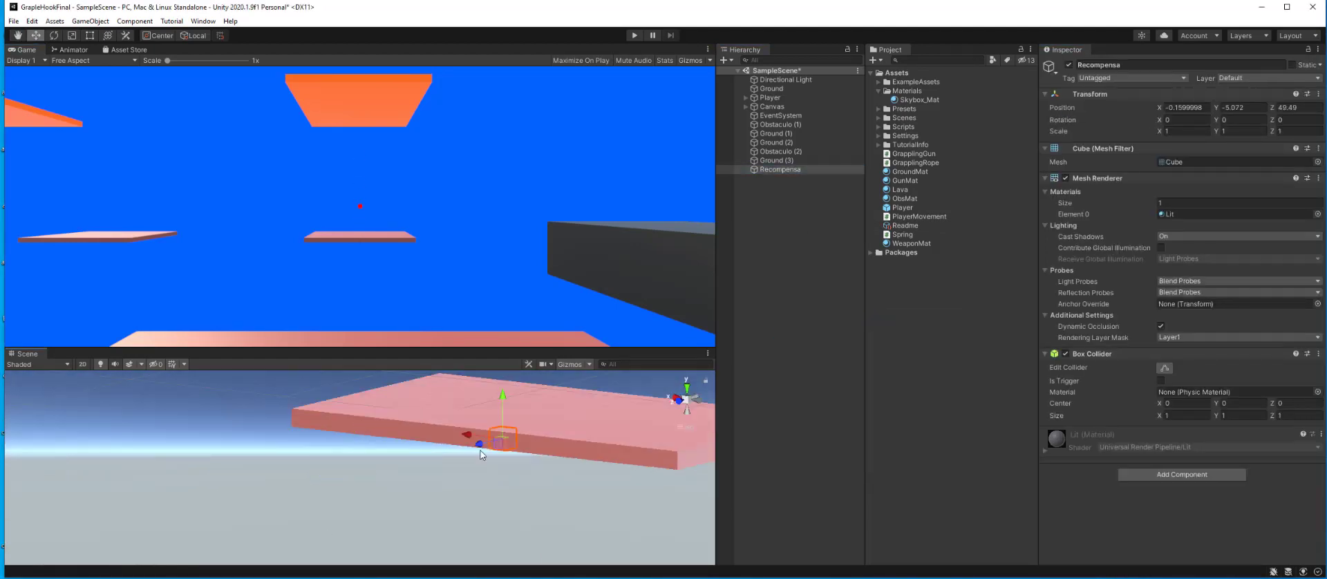
{"action": "scroll", "coordinate": [391, 488], "scroll_direction": "down", "scroll_amount": 3}
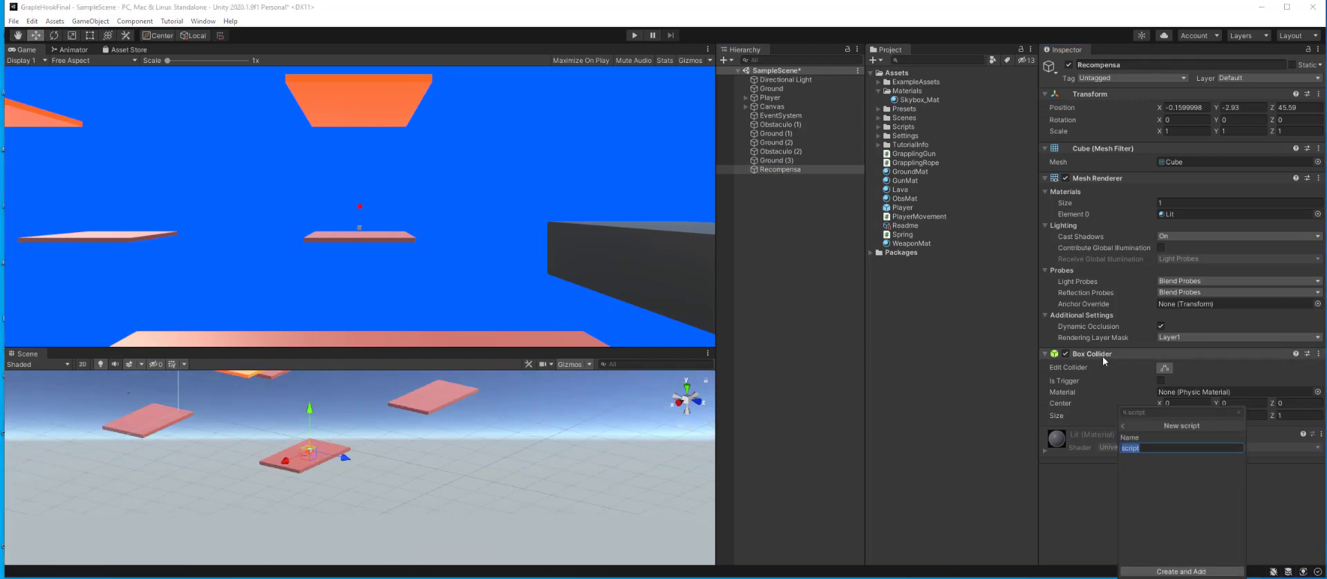
Step: Create a new script named RotateObj on the Recompensa cube and open it in the code editor
{"action": "type", "text": "RotateObj"}
{"action": "key", "text": "Return"}
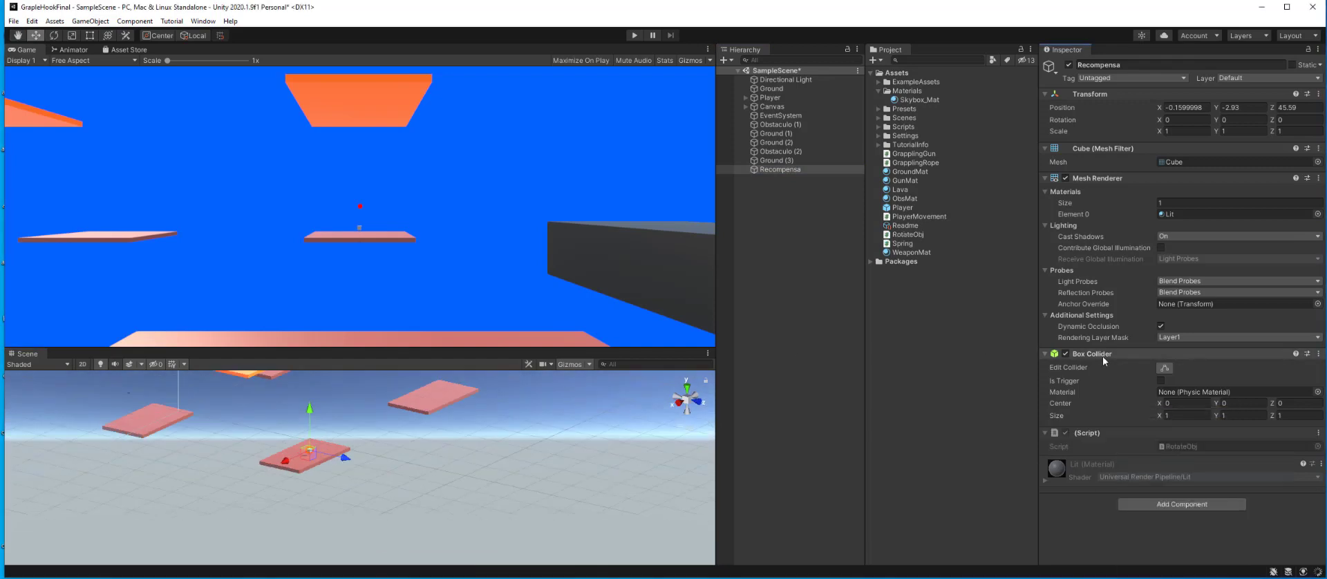
{"action": "double_click", "coordinate": [1170, 428]}
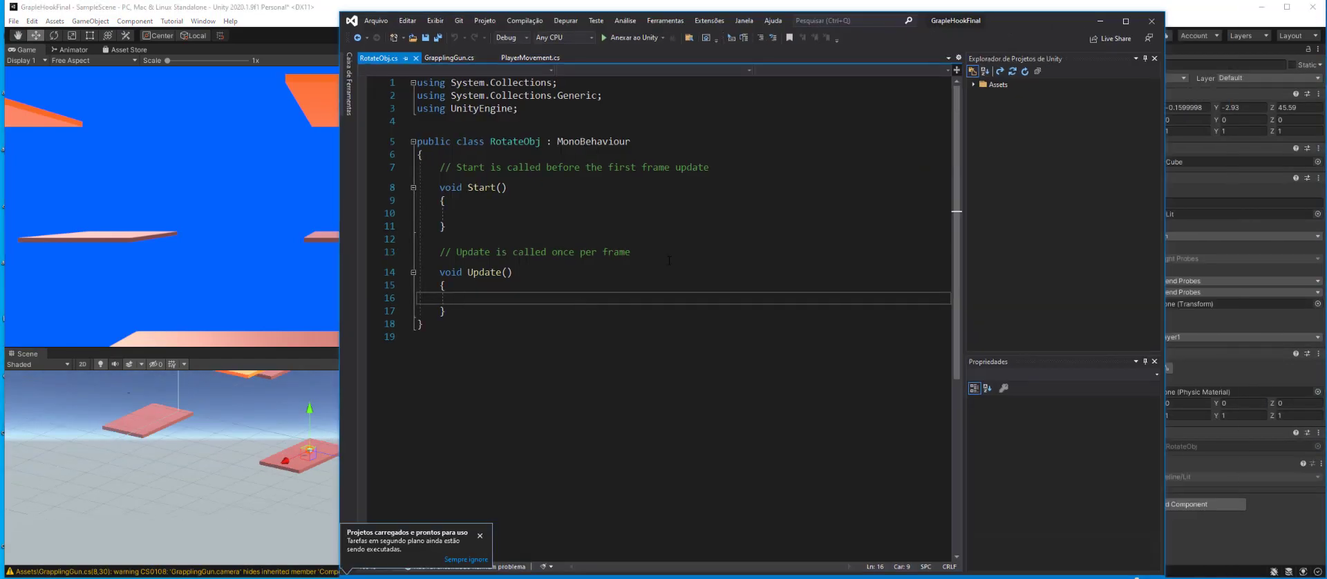
Step: In RotateObj's Update, assign transform.eulerAngles a new Vector3 that adds 1 to the x angle, and run the scene to test it
{"action": "type", "text": "0,transform.eulerAngles."}
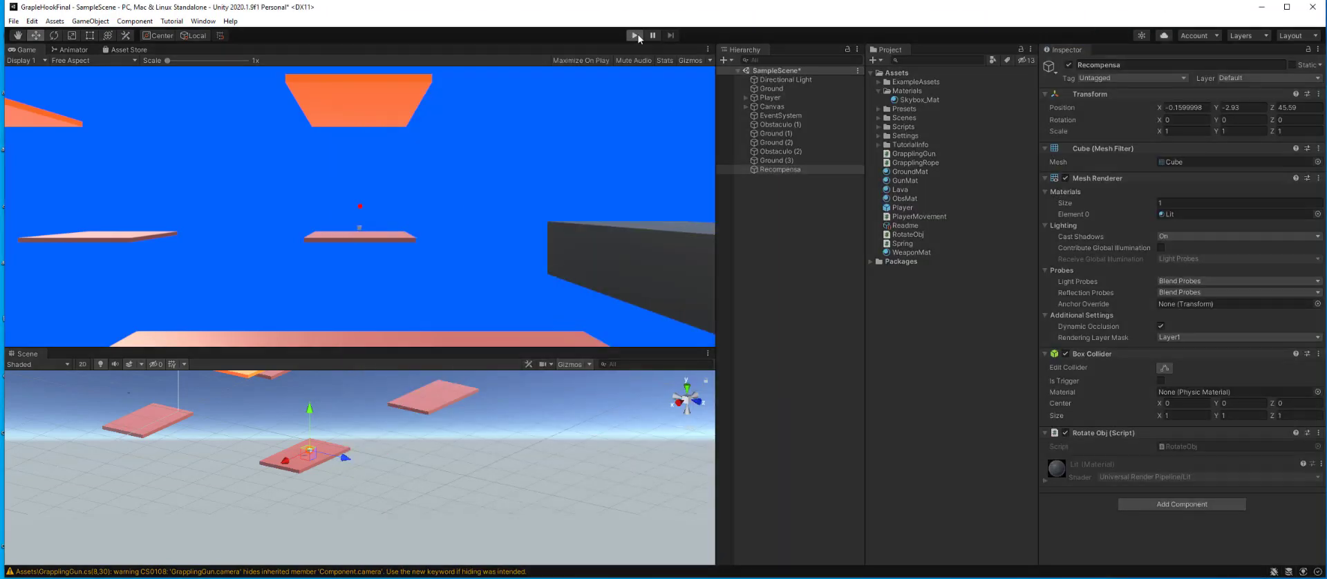
{"action": "key", "text": "ctrl+p"}
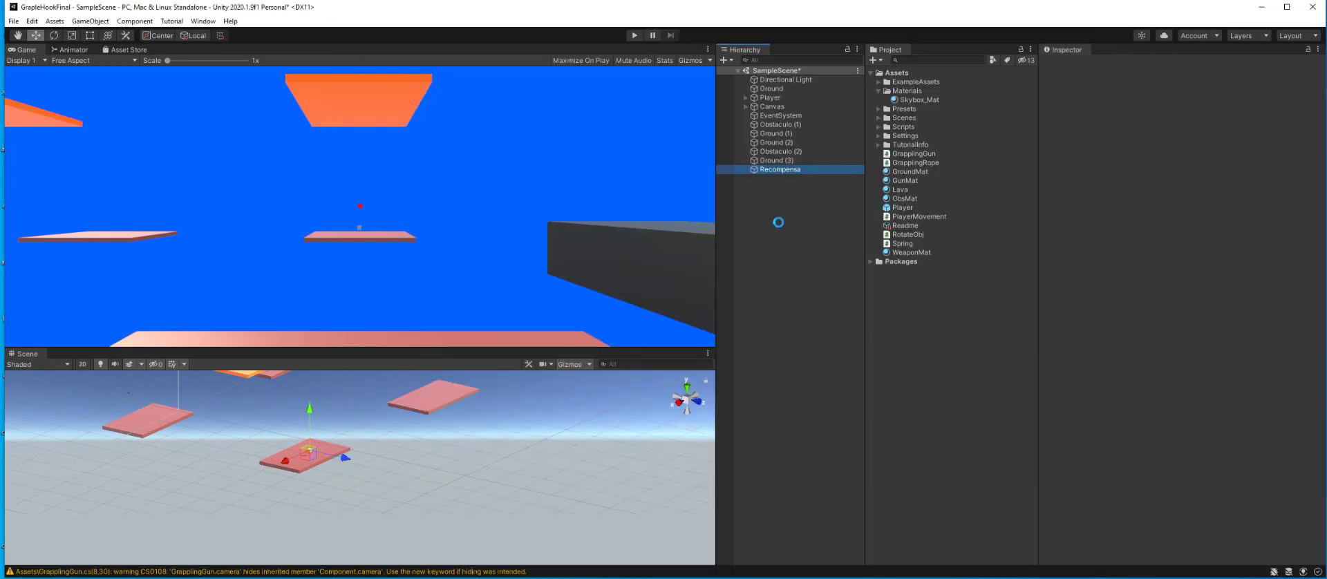
Step: Assign the Recompensa tag to the reward cube and duplicate the cube for the other platforms
{"action": "left_click", "coordinate": [1132, 77]}
{"action": "left_click", "coordinate": [1105, 163]}
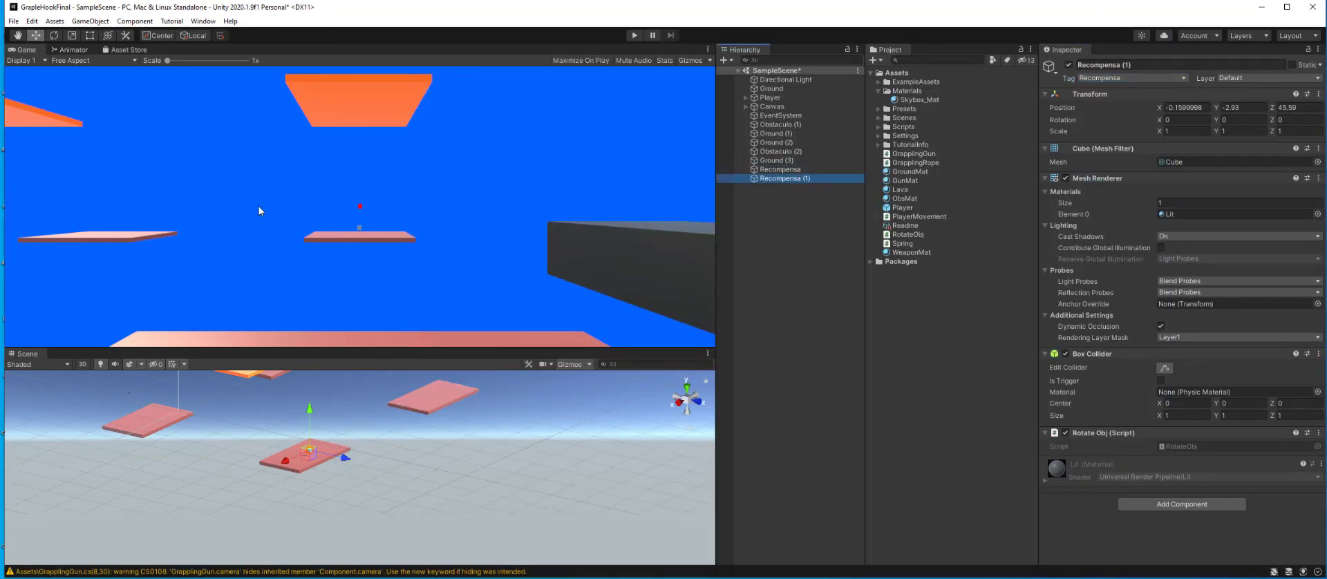
Step: Add a UI Text element to the Canvas with its anchors, pivot and position all set to 0
{"action": "right_click", "coordinate": [789, 238]}
{"action": "mouse_move", "coordinate": [798, 443]}
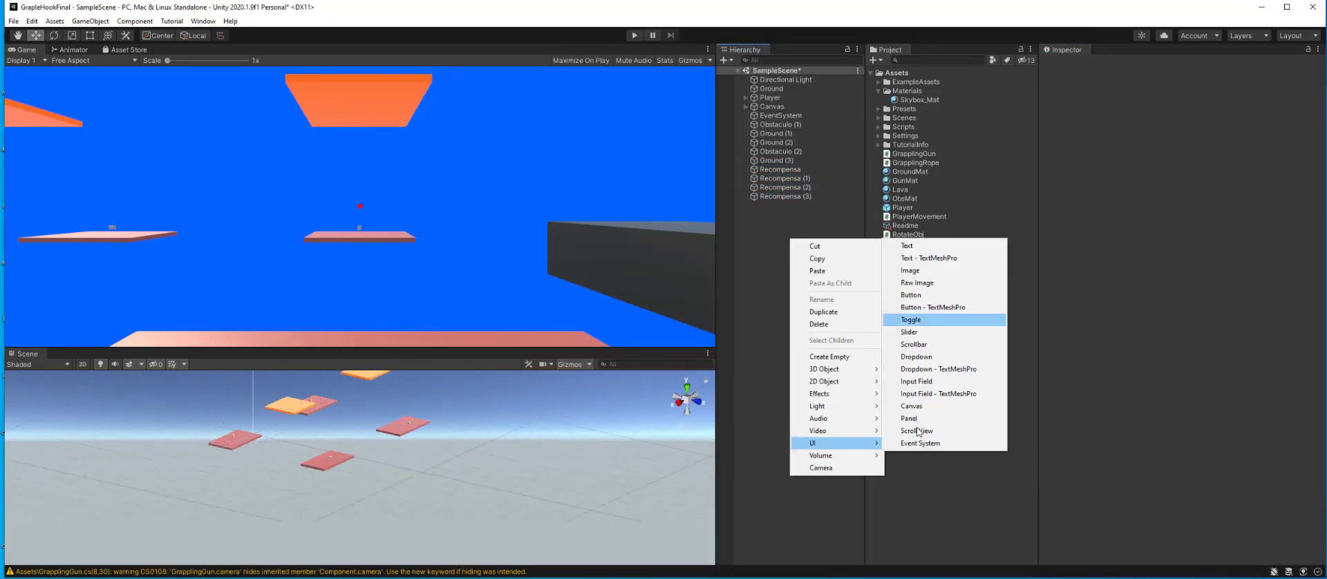
{"action": "left_click", "coordinate": [910, 245]}
{"action": "left_click", "coordinate": [82, 363]}
{"action": "left_click", "coordinate": [801, 110]}
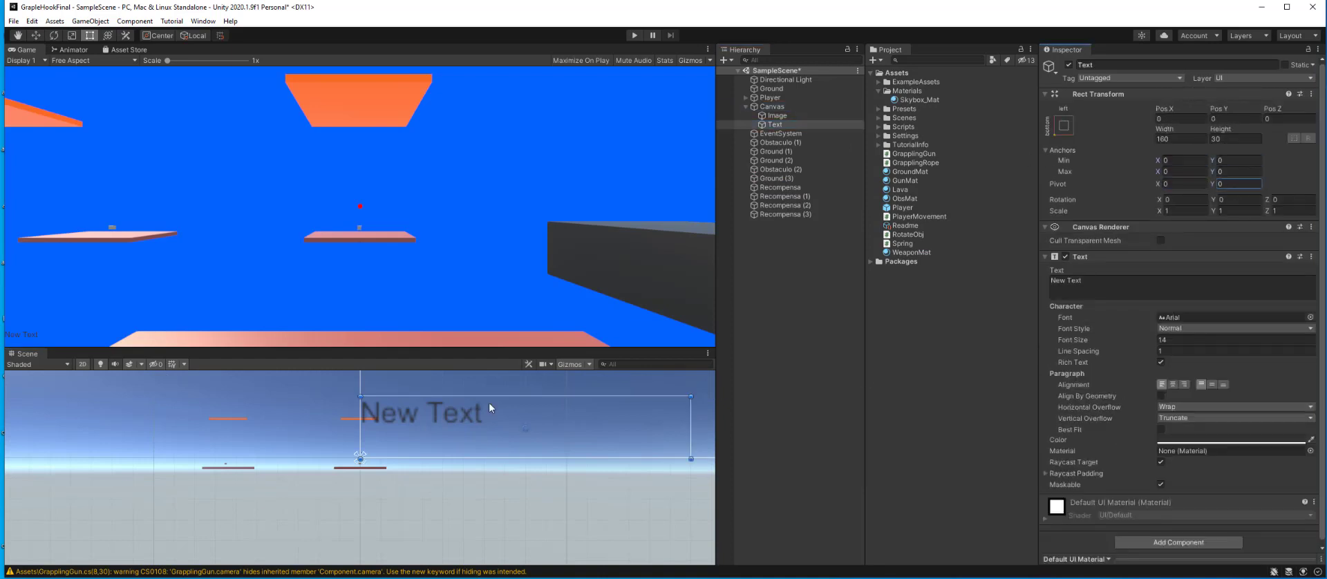
Step: Enlarge the Scene view and move the text to the canvas's upper centre, about X 367, Y 178
{"action": "left_click", "coordinate": [489, 408]}
{"action": "left_click_drag", "start_coordinate": [533, 349], "coordinate": [600, 263]}
{"action": "left_click", "coordinate": [35, 35]}
{"action": "double_click", "coordinate": [775, 124]}
{"action": "left_click", "coordinate": [73, 40]}
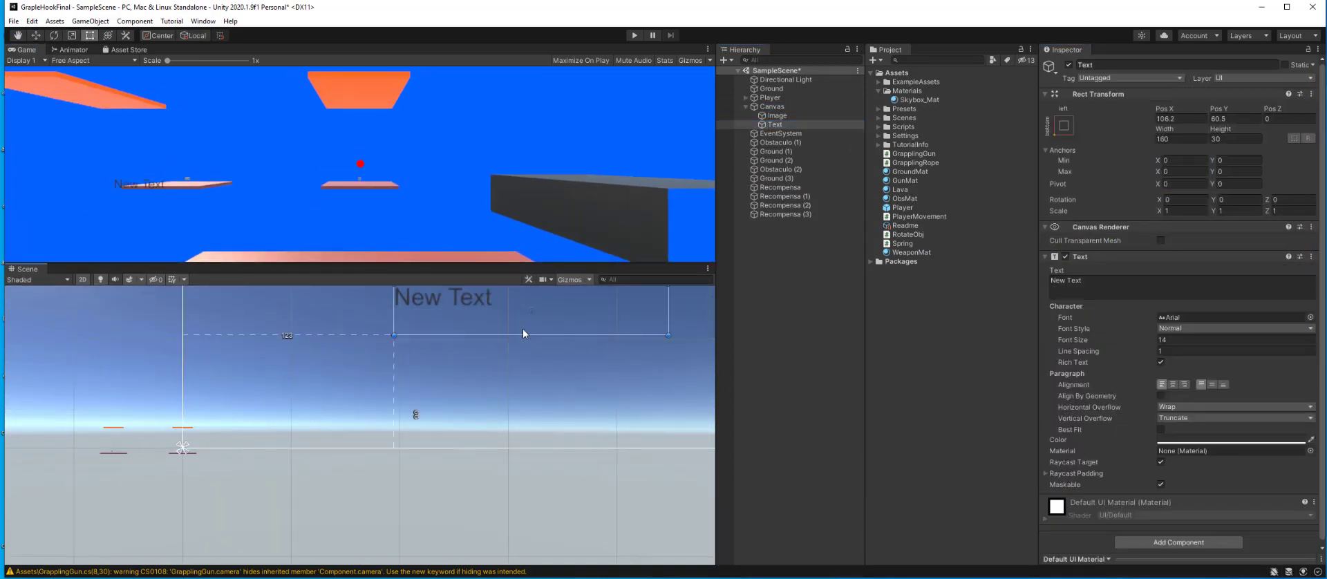
Step: Colour the canvas text white and change its content to 0/4
{"action": "left_click", "coordinate": [1230, 439]}
{"action": "left_click_drag", "start_coordinate": [1224, 374], "coordinate": [1209, 354]}
{"action": "left_click", "coordinate": [1317, 301]}
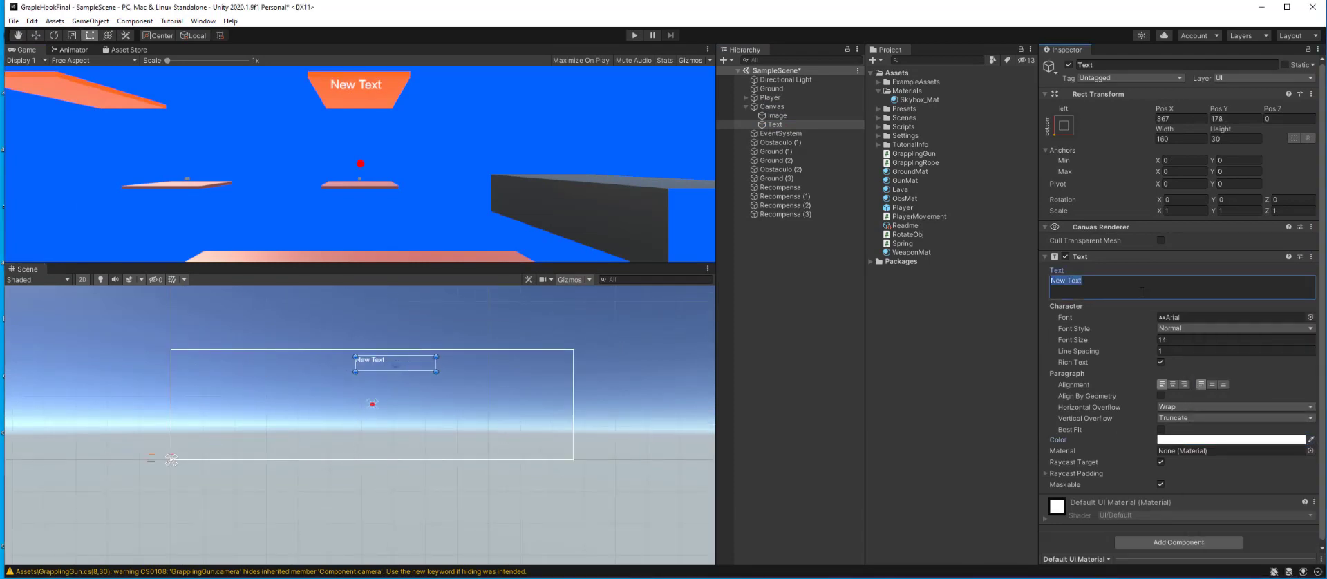
{"action": "left_click", "coordinate": [774, 188]}
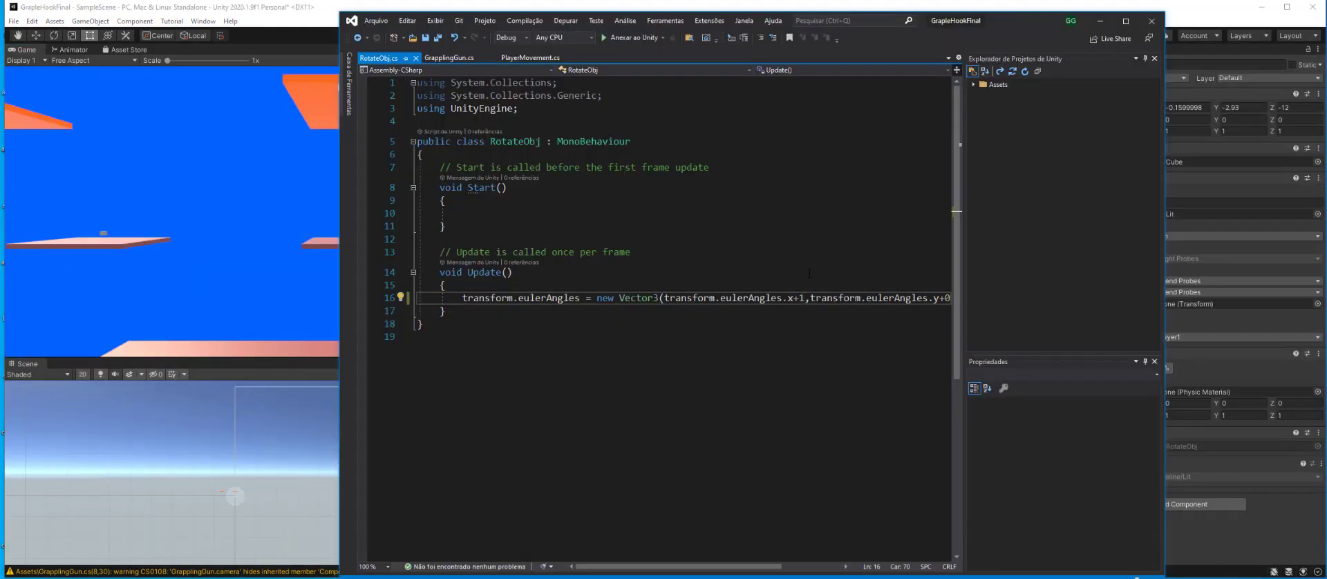
Step: In RotateObj.cs, set the x and y rotation increments to 0.2f, add a fractional z increment, and save the script
{"action": "key", "text": "BackSpace"}
{"action": "type", "text": "0.1f"}
{"action": "key", "text": "BackSpace"}
{"action": "type", "text": "transform.eulerAngles.z+0.1f"}
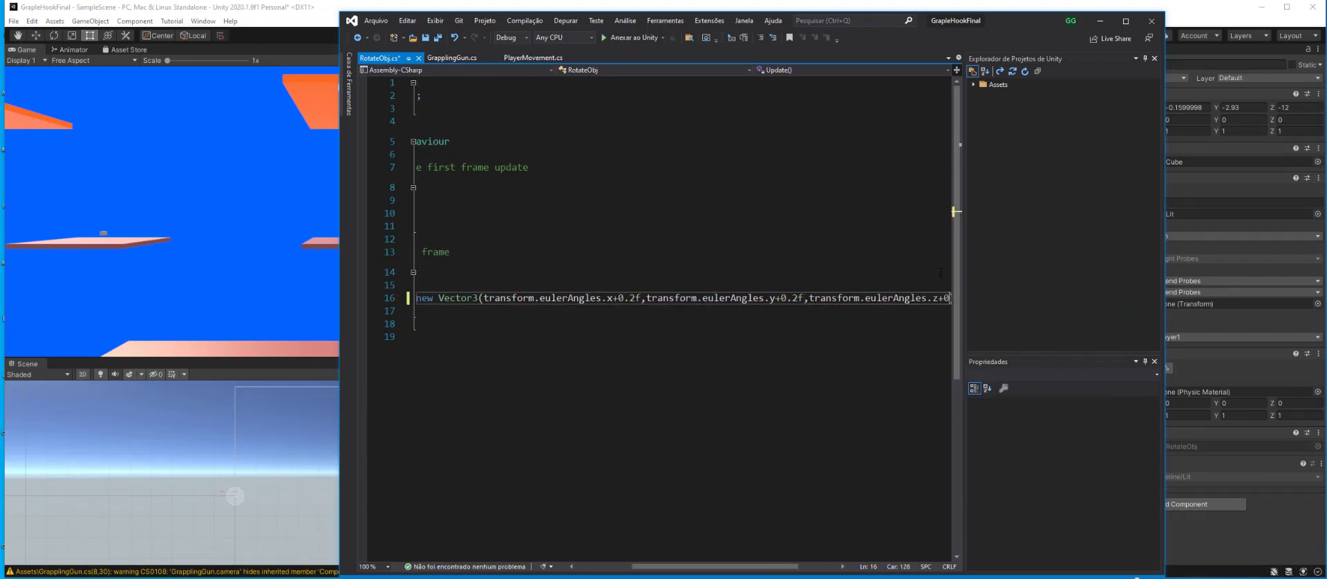
{"action": "key", "text": "ctrl+s"}
Step: Switch to Unity and run the scene to test the cube rotation and the grappling hook
{"action": "key", "text": "alt+Tab"}
{"action": "key", "text": "ctrl+p"}
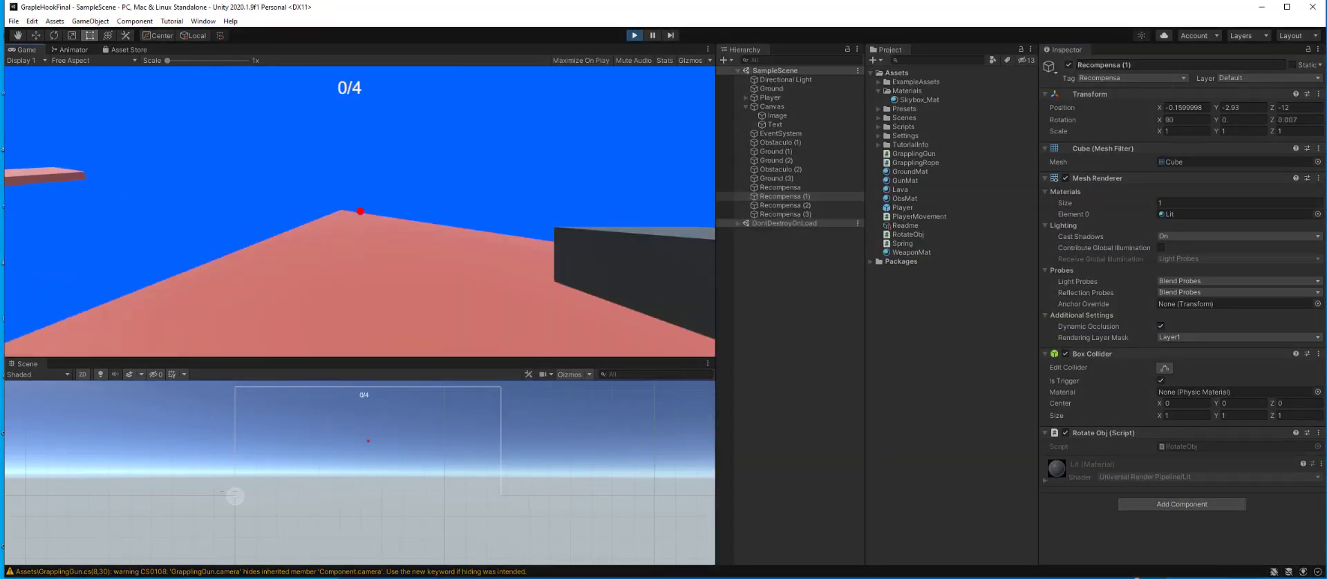
{"action": "left_click", "coordinate": [361, 211]}
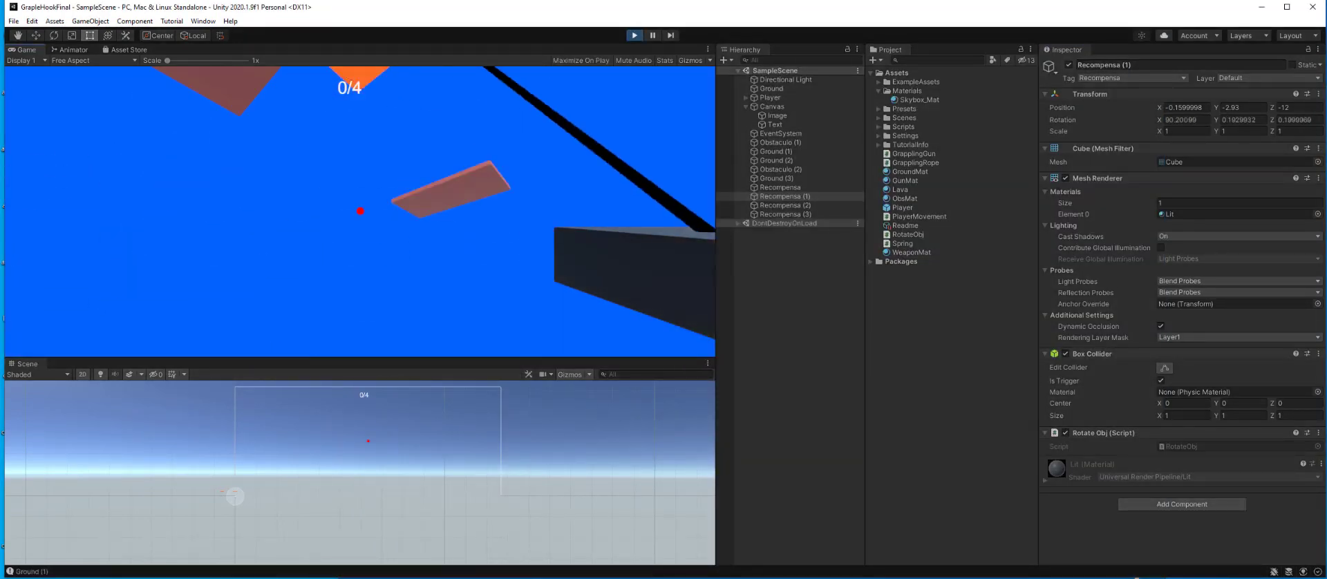
Step: In PlayerMovement.cs, add an OnTriggerEnter(Collider other) method that calls Destroy when the other object's tag is "Recompensa"
{"action": "key", "text": "alt+Tab"}
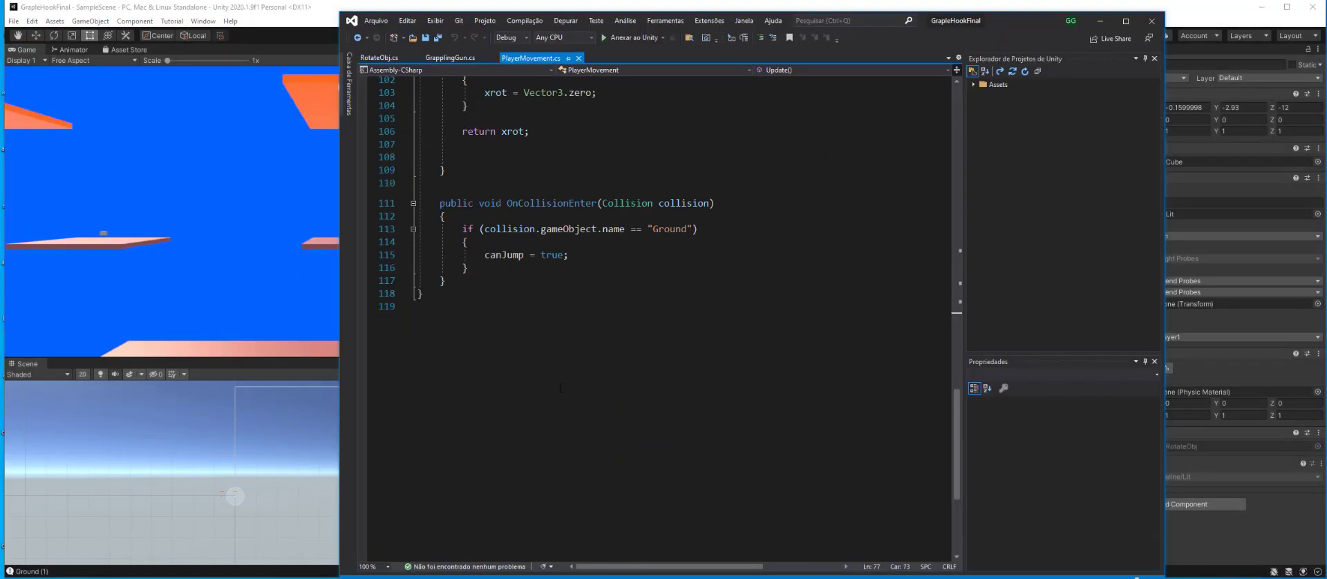
{"action": "key", "text": "BackSpace"}
{"action": "key", "text": "BackSpace"}
{"action": "key", "text": "BackSpace"}
{"action": "key", "text": "BackSpace"}
{"action": "key", "text": "BackSpace"}
{"action": "key", "text": "BackSpace"}
{"action": "key", "text": "BackSpace"}
{"action": "key", "text": "BackSpace"}
{"action": "type", "text": "TriggerEnter(Collider other)     {              }if(other.gameObject.tag"}
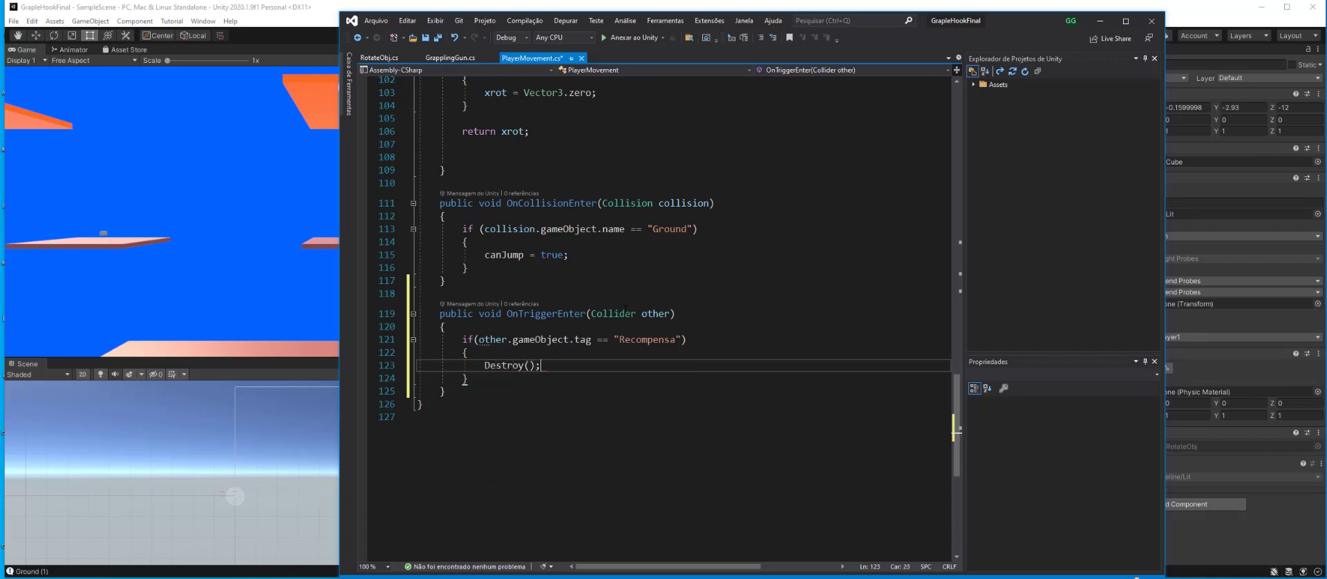
Step: Return to Unity and play-test collecting a reward cube and firing the grappling hook
{"action": "left_click", "coordinate": [1209, 262]}
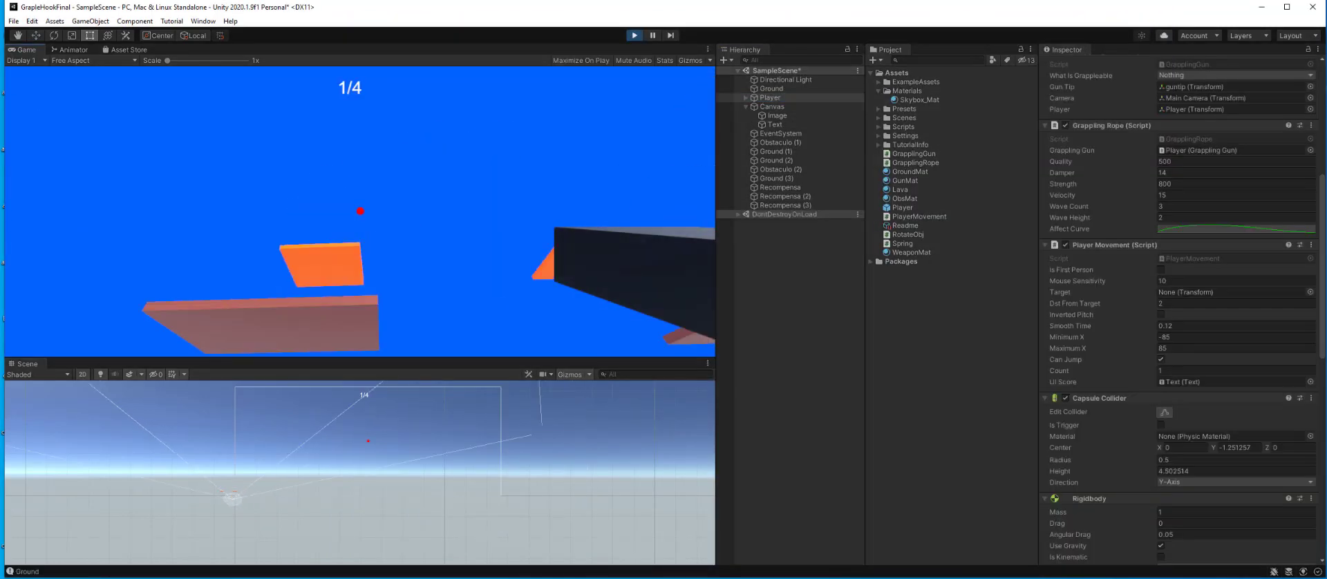
{"action": "left_click", "coordinate": [360, 210]}
{"action": "left_click", "coordinate": [360, 210]}
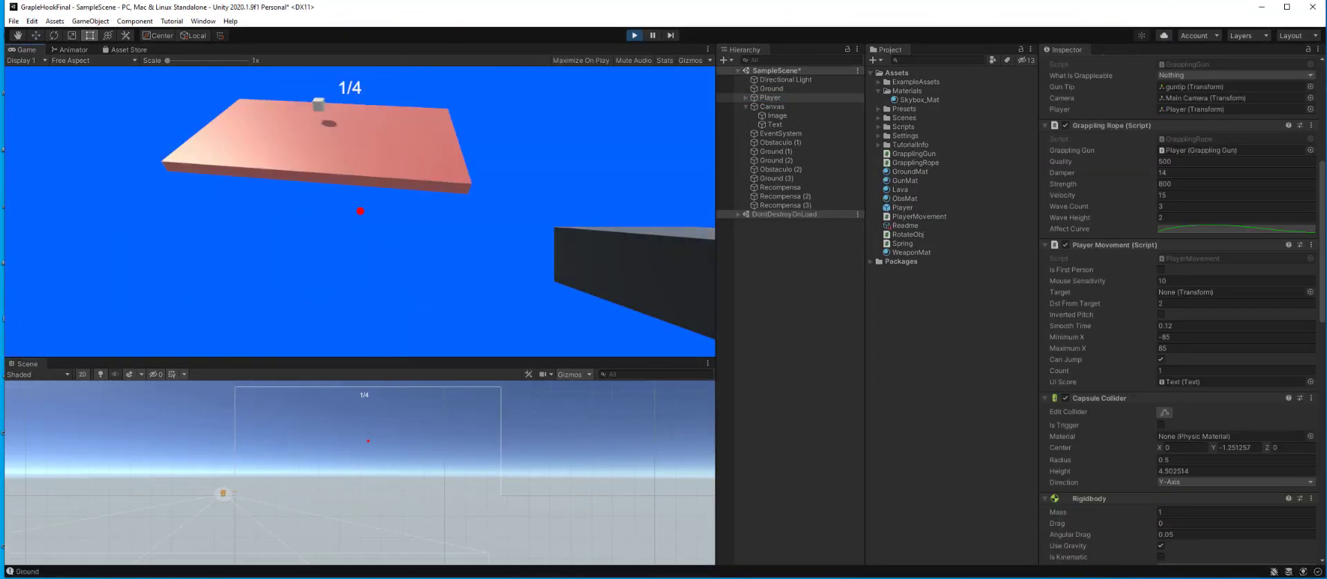
Step: Adjust the transform.forward movement multiplier in PlayerMovement's Update method and return to Unity
{"action": "key", "text": "alt+Tab"}
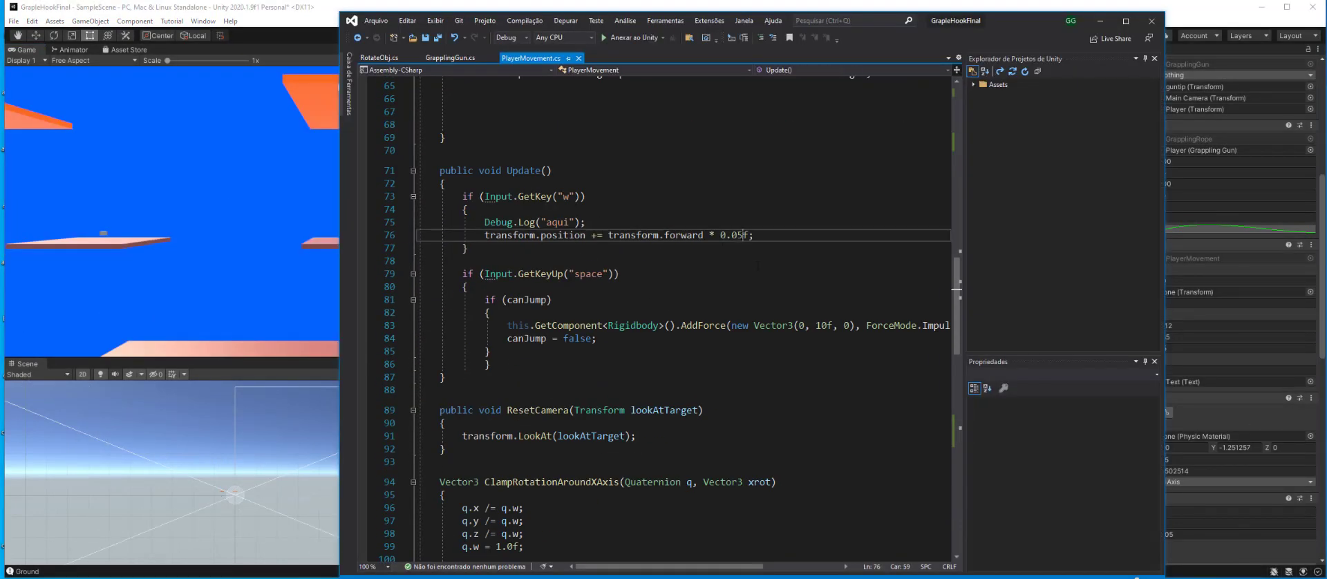
{"action": "key", "text": "alt+Tab"}
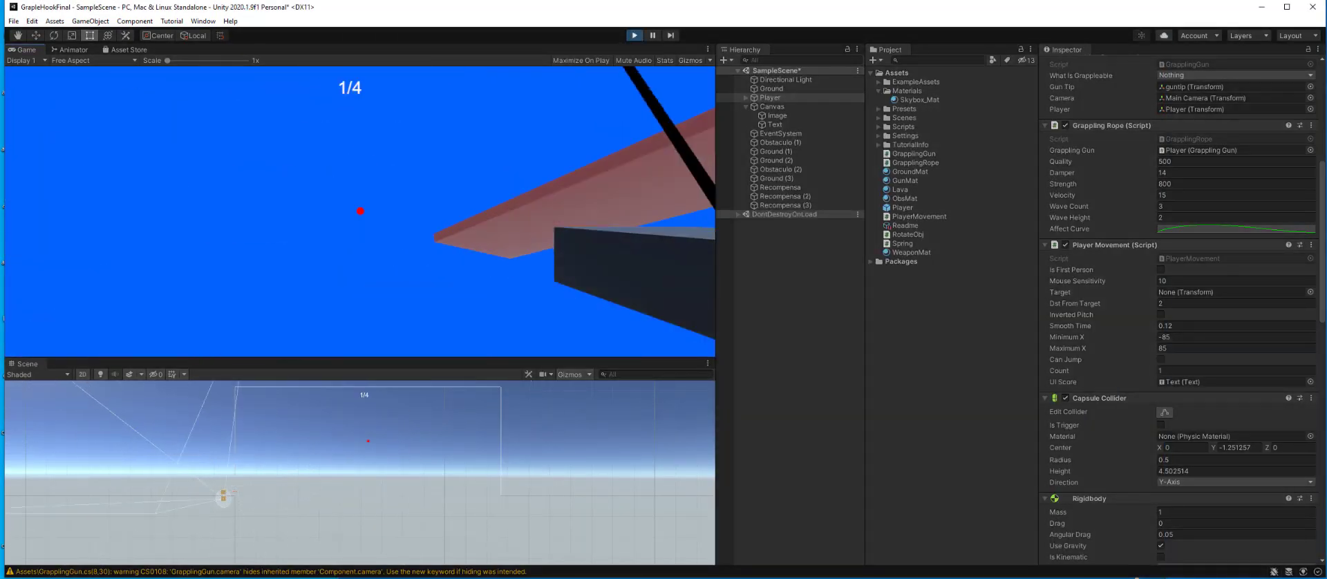
Step: Play-test collecting reward cubes by swinging between platforms with the grappling hook, and stop the game
{"action": "left_click", "coordinate": [360, 211]}
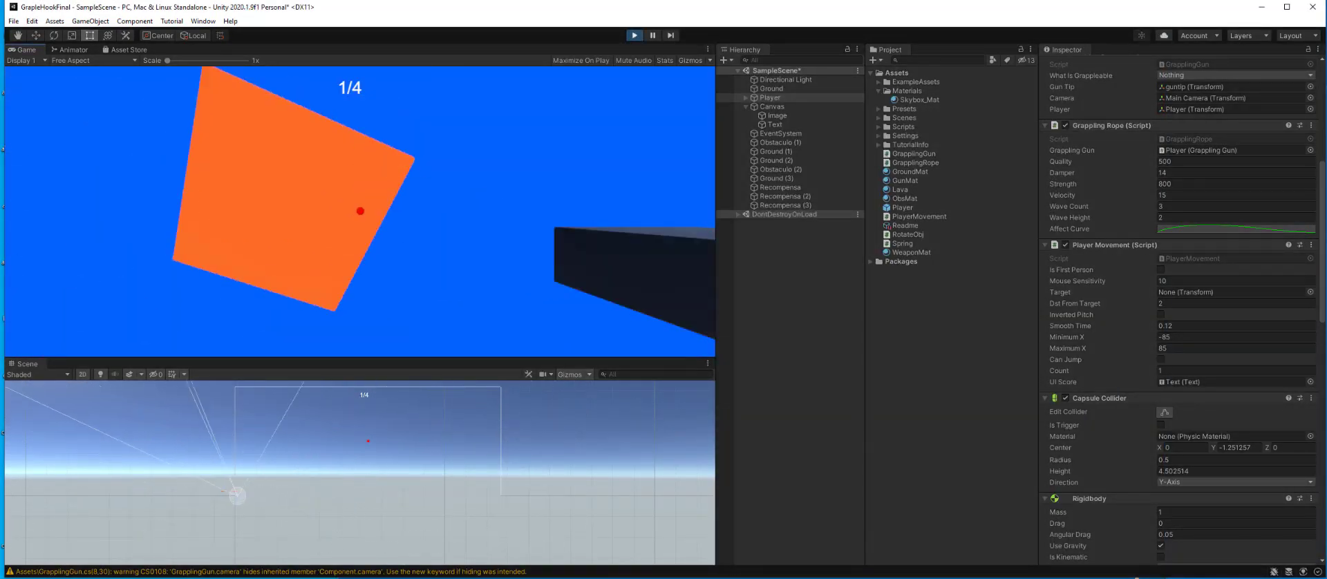
{"action": "left_click", "coordinate": [360, 210]}
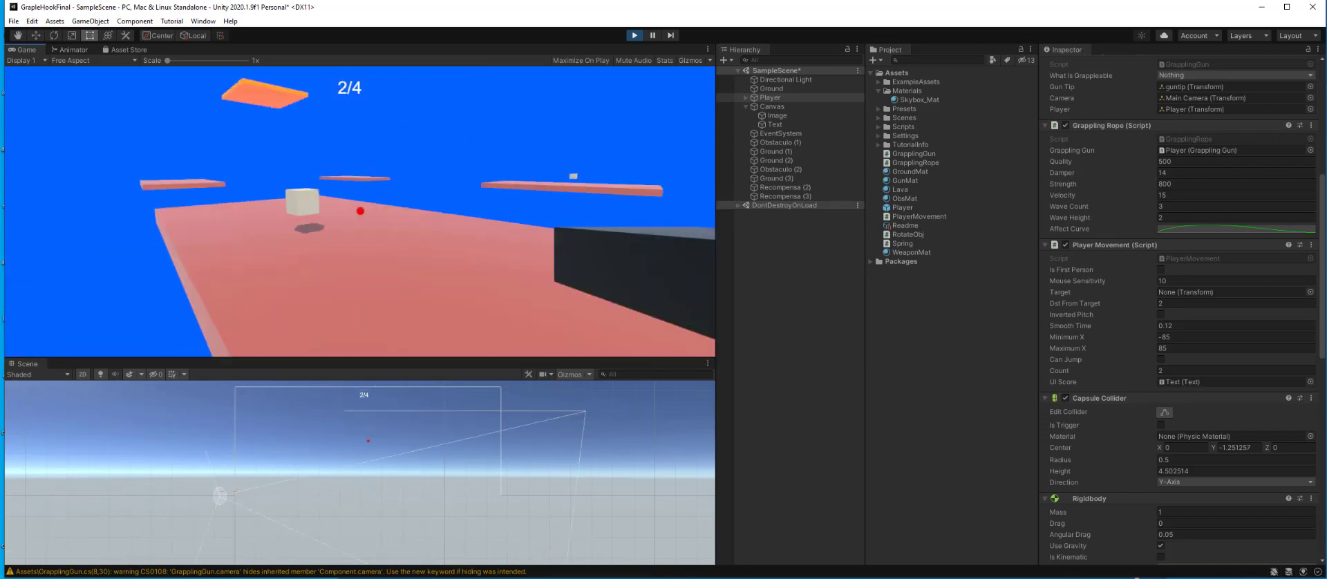
{"action": "left_click", "coordinate": [360, 211]}
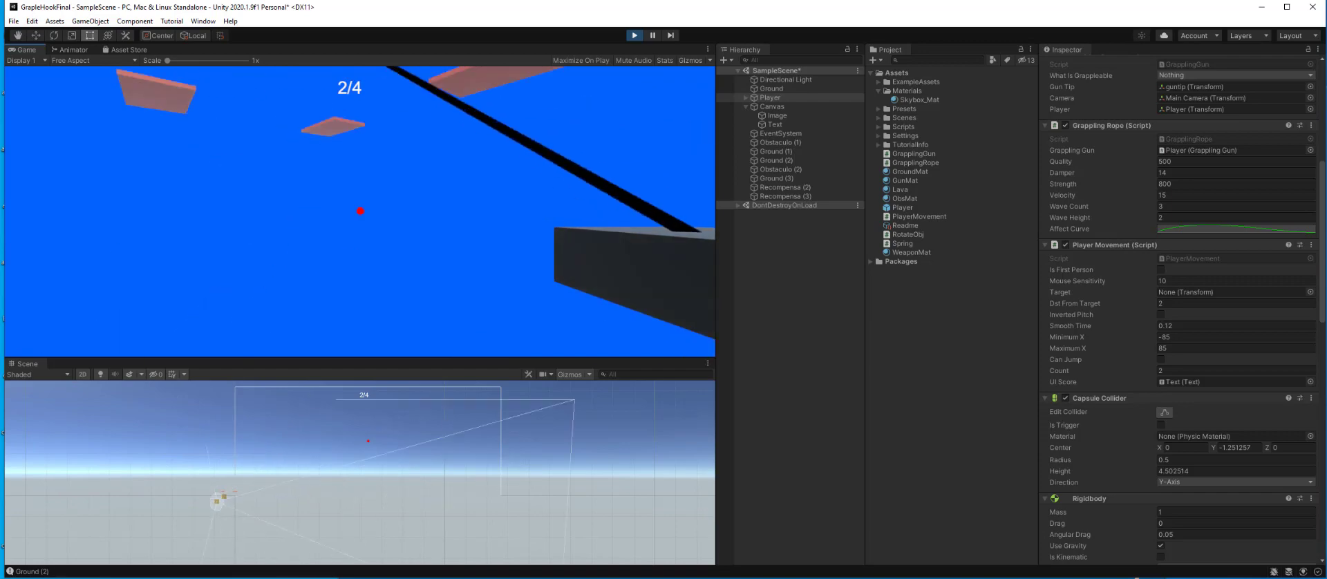
{"action": "left_click", "coordinate": [360, 211]}
{"action": "left_click", "coordinate": [360, 211]}
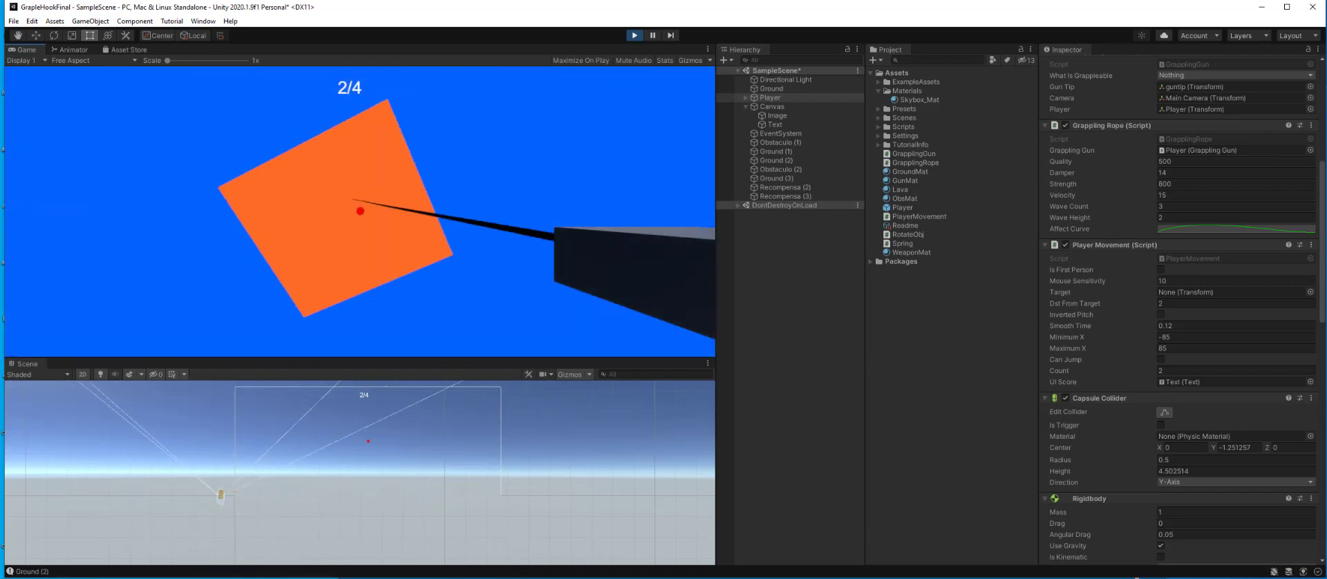
{"action": "left_click", "coordinate": [360, 211]}
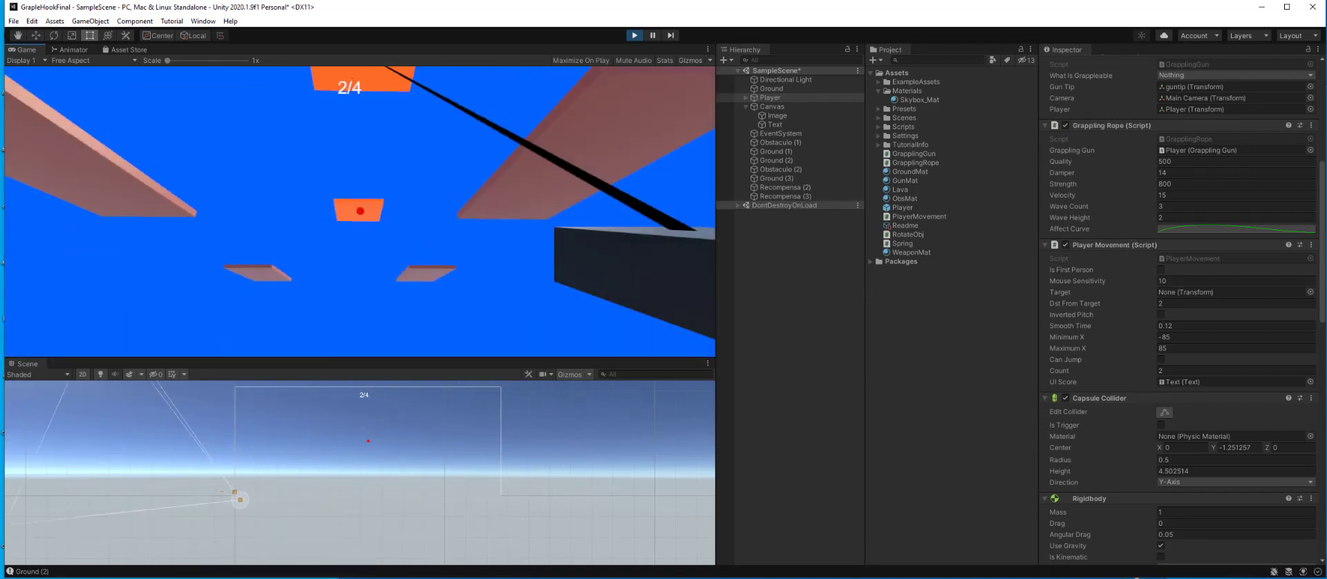
{"action": "left_click", "coordinate": [360, 211]}
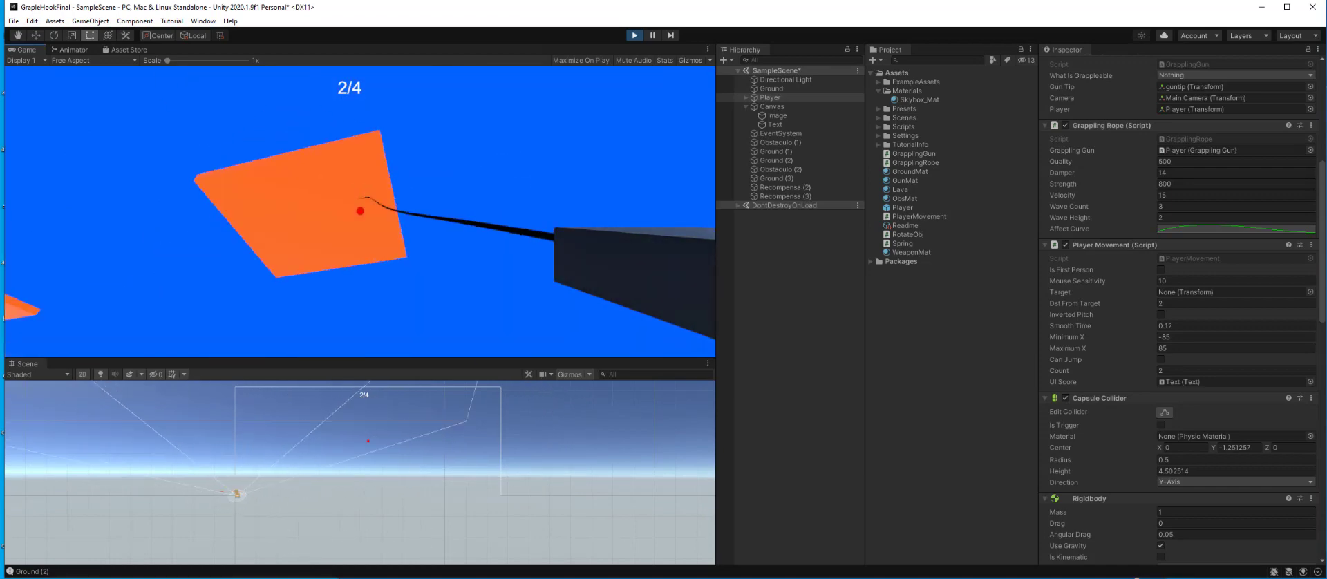
{"action": "left_click", "coordinate": [360, 211]}
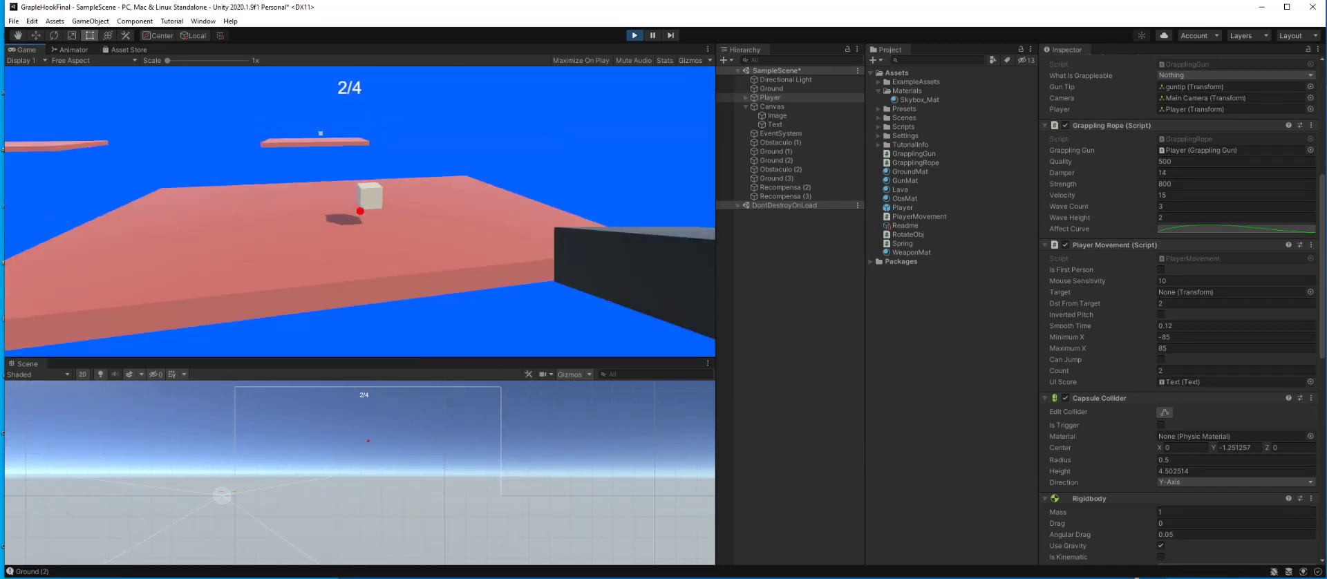
{"action": "left_click", "coordinate": [360, 210]}
{"action": "left_click", "coordinate": [360, 211]}
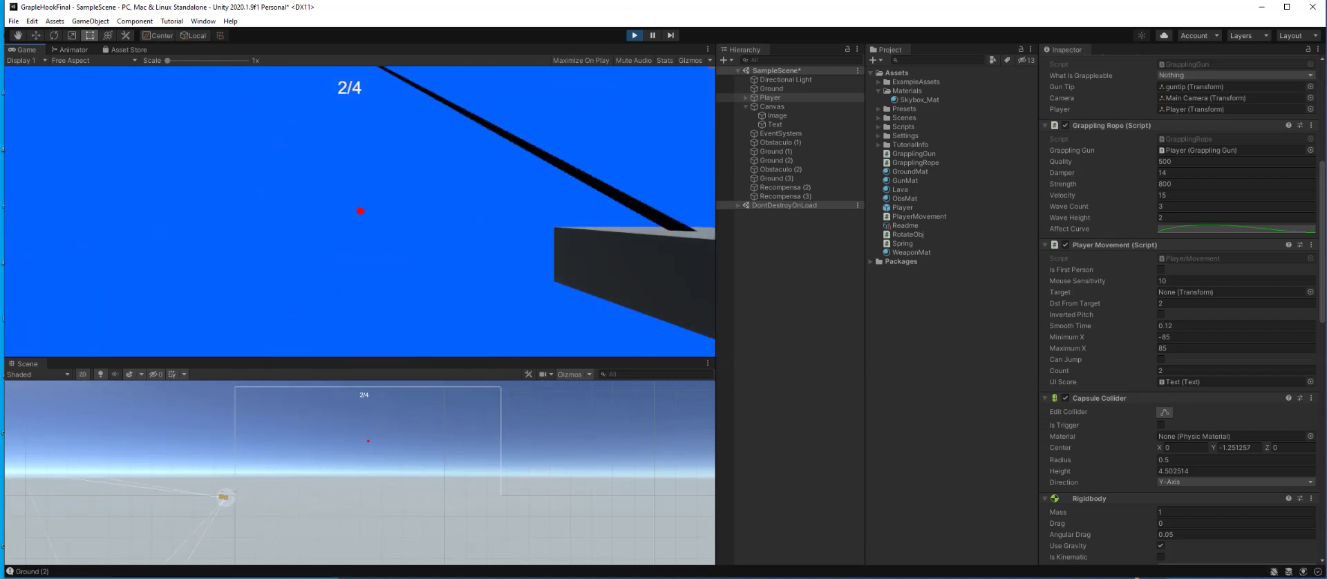
{"action": "left_click", "coordinate": [360, 211]}
{"action": "left_click", "coordinate": [360, 210]}
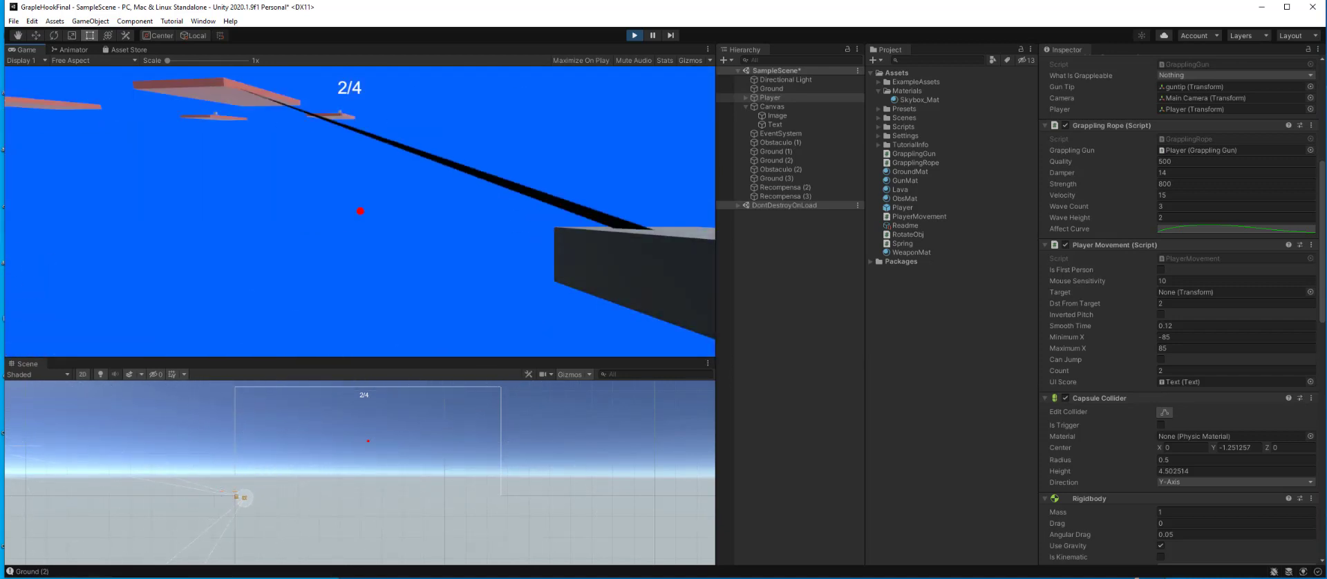
{"action": "left_click", "coordinate": [360, 211]}
{"action": "key", "text": "Escape"}
{"action": "left_click", "coordinate": [634, 36]}
Step: Switch to the code editor and bring up the GrapplingGun.cs script
{"action": "key", "text": "alt+Tab"}
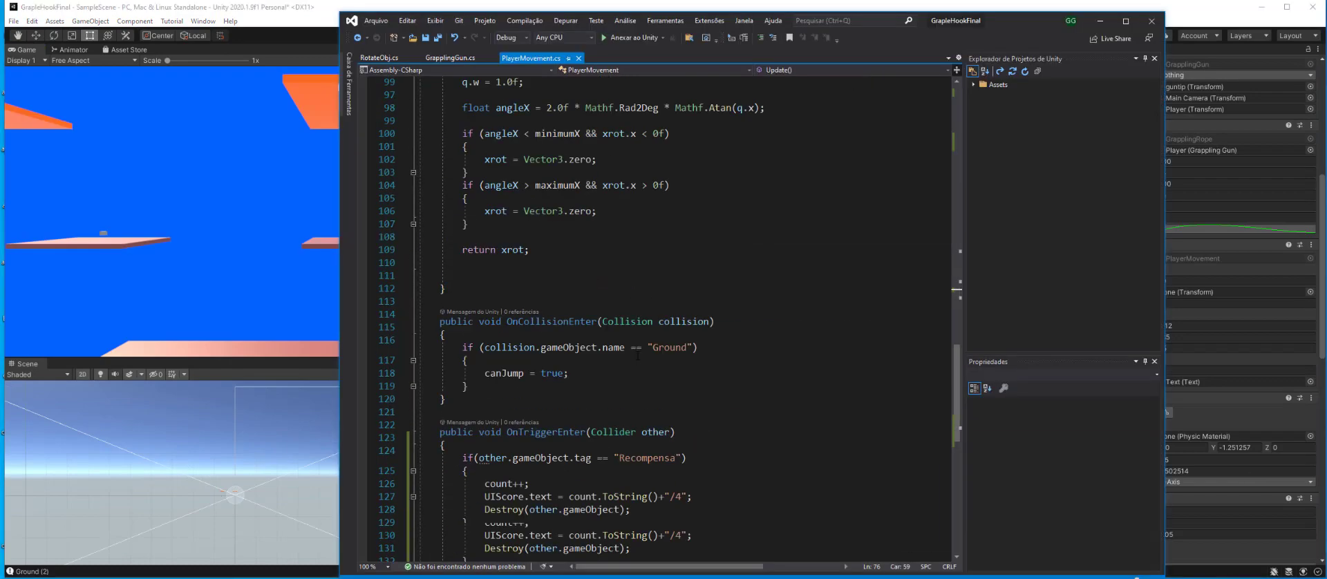
{"action": "left_click", "coordinate": [449, 58]}
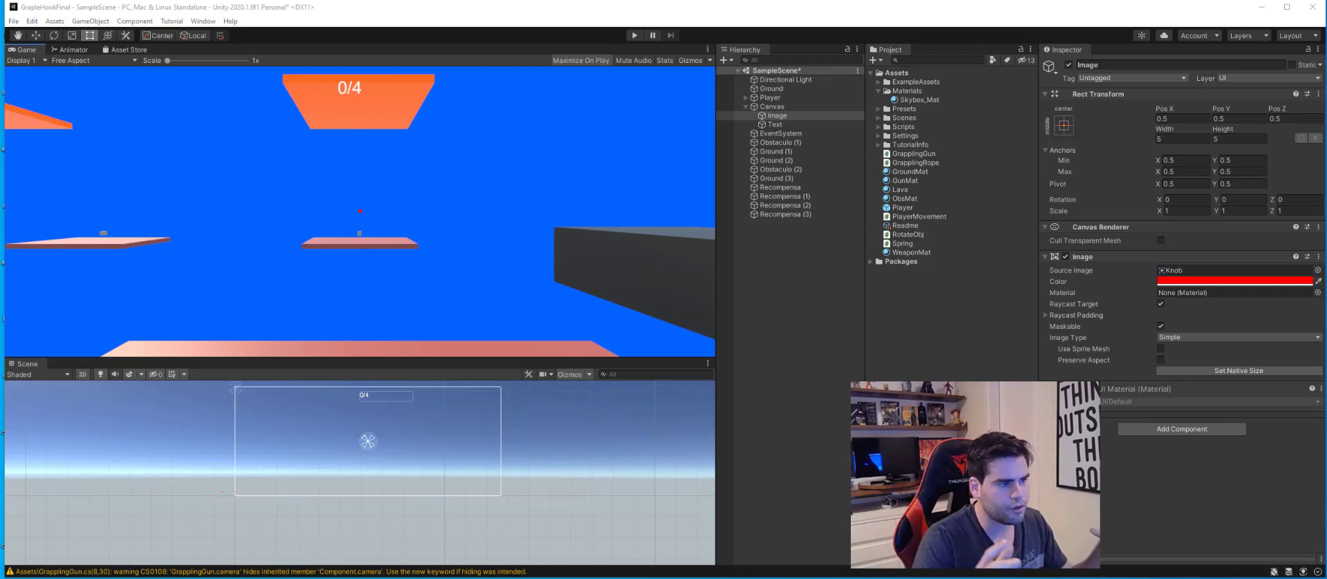
Step: Play-test the scene by collecting reward cubes and grappling onto the orange obstacle, and stop the game after falling
{"action": "left_click", "coordinate": [633, 35]}
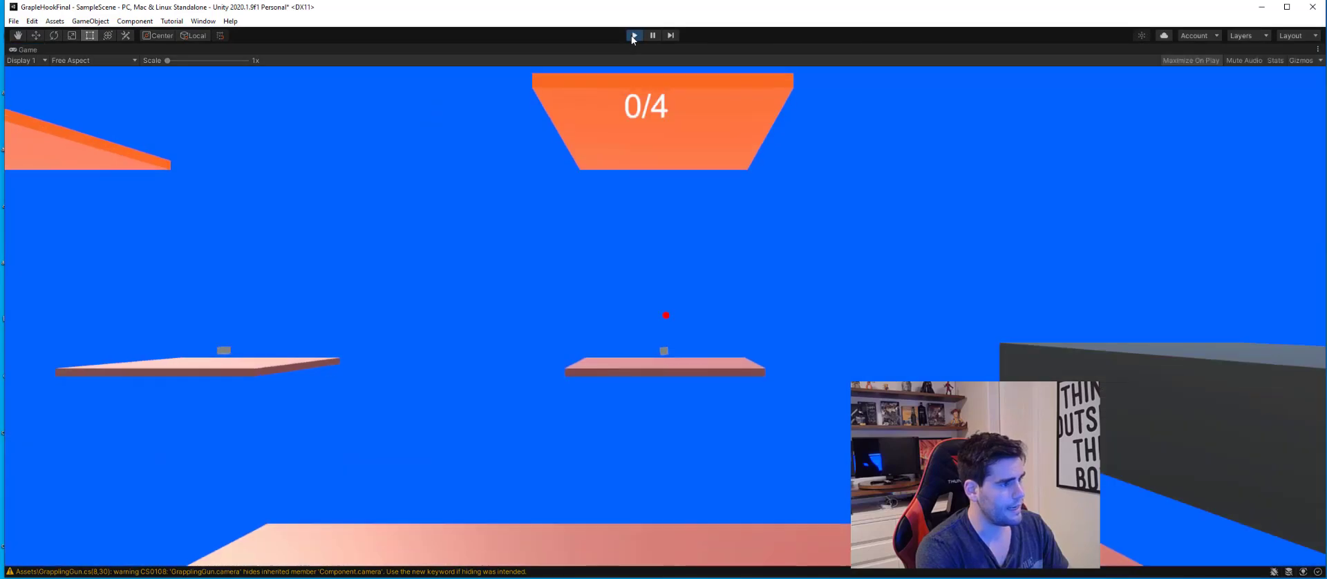
{"action": "key", "text": "w"}
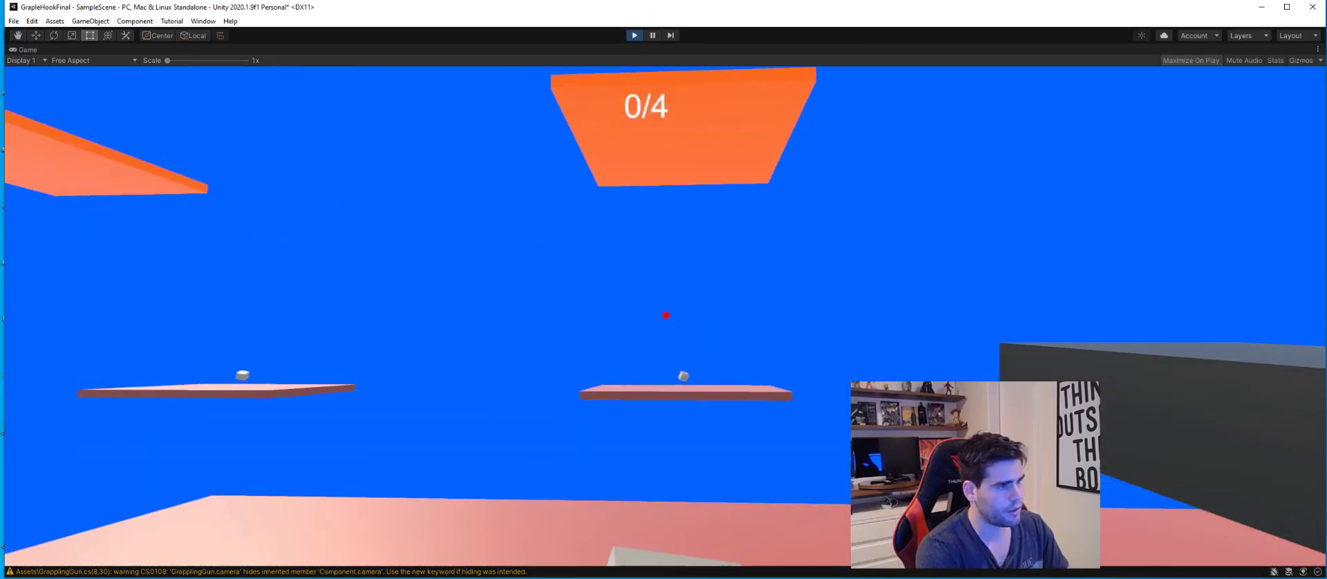
{"action": "key", "text": "w"}
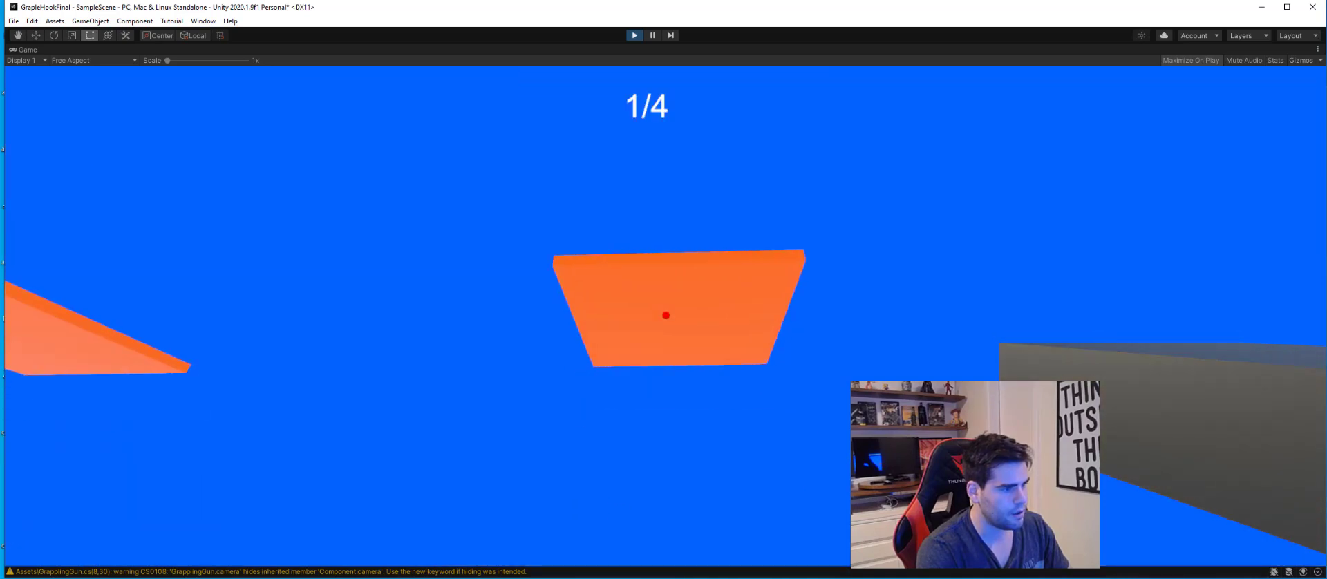
{"action": "left_click", "coordinate": [666, 315]}
{"action": "left_click", "coordinate": [666, 316]}
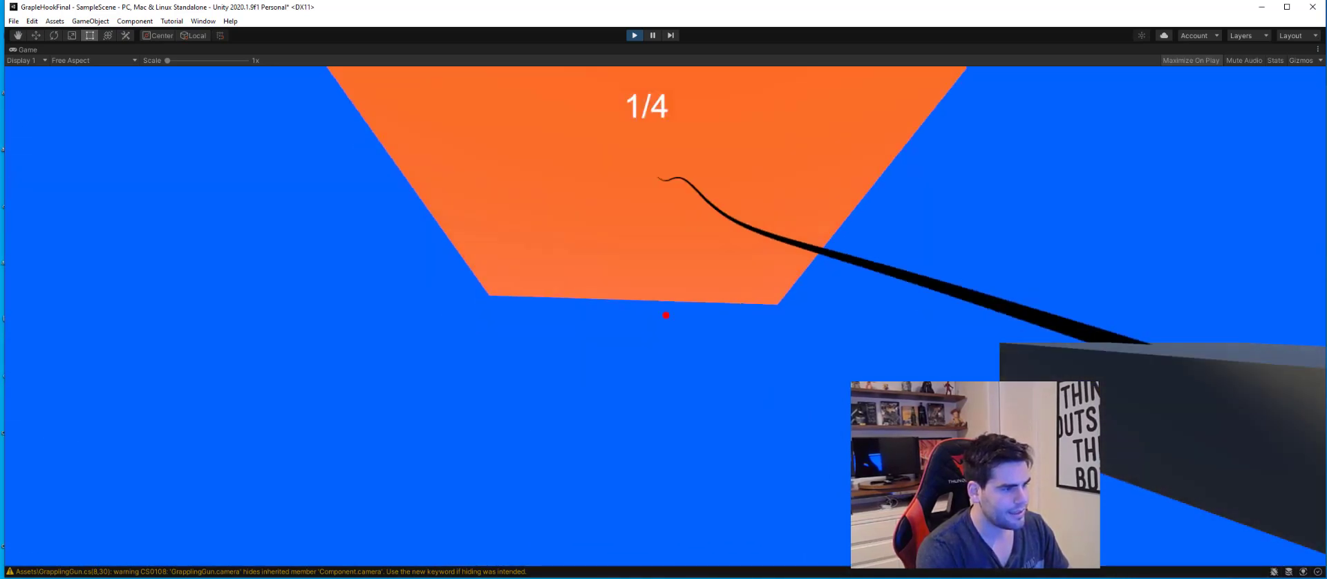
{"action": "key", "text": "w"}
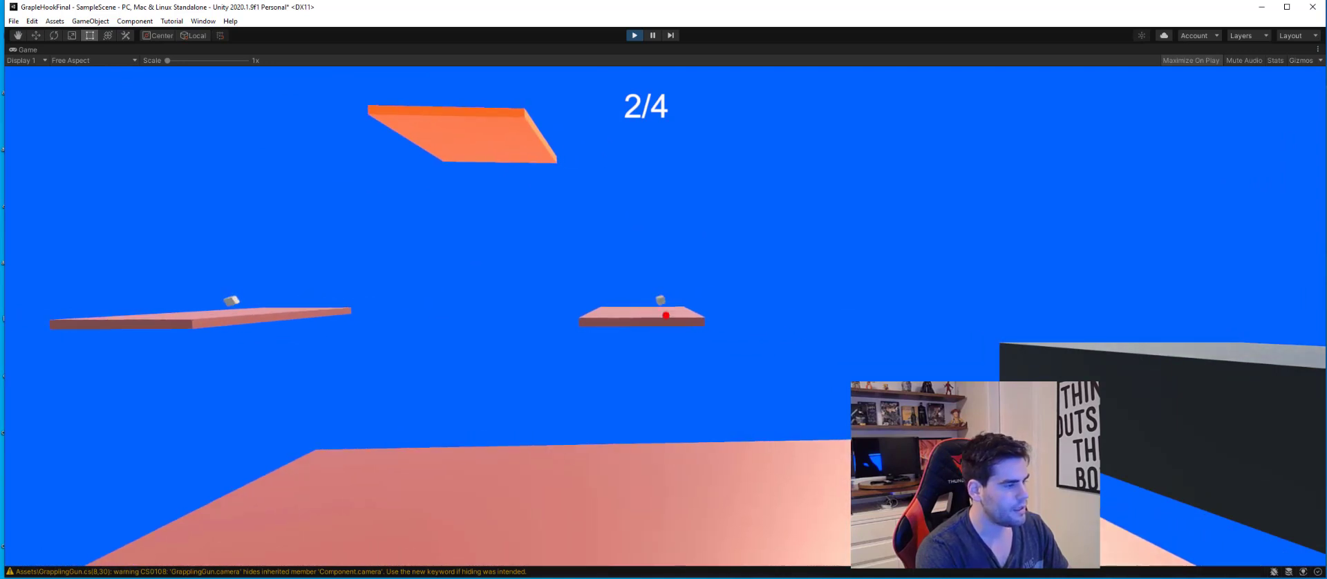
{"action": "key", "text": "w"}
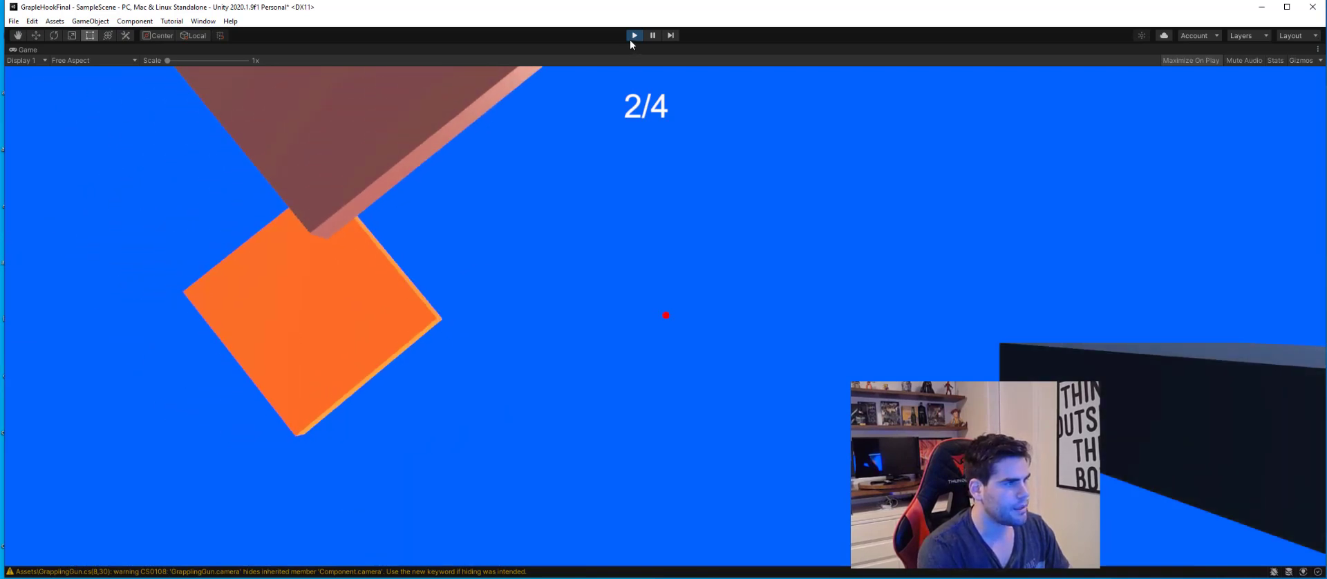
{"action": "left_click", "coordinate": [632, 36]}
Step: Restart the play-test, collect the first reward cube and swing with the grappling hook to the platform holding another cube
{"action": "left_click", "coordinate": [636, 35]}
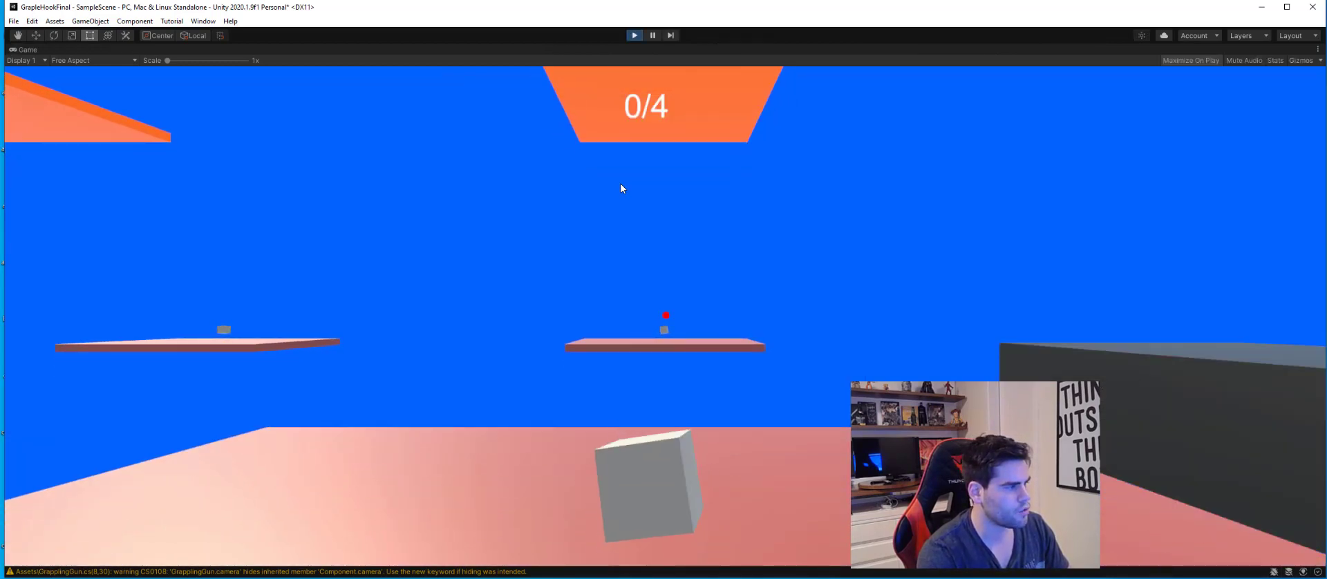
{"action": "left_click", "coordinate": [620, 184]}
{"action": "key", "text": "w"}
{"action": "left_click", "coordinate": [666, 315]}
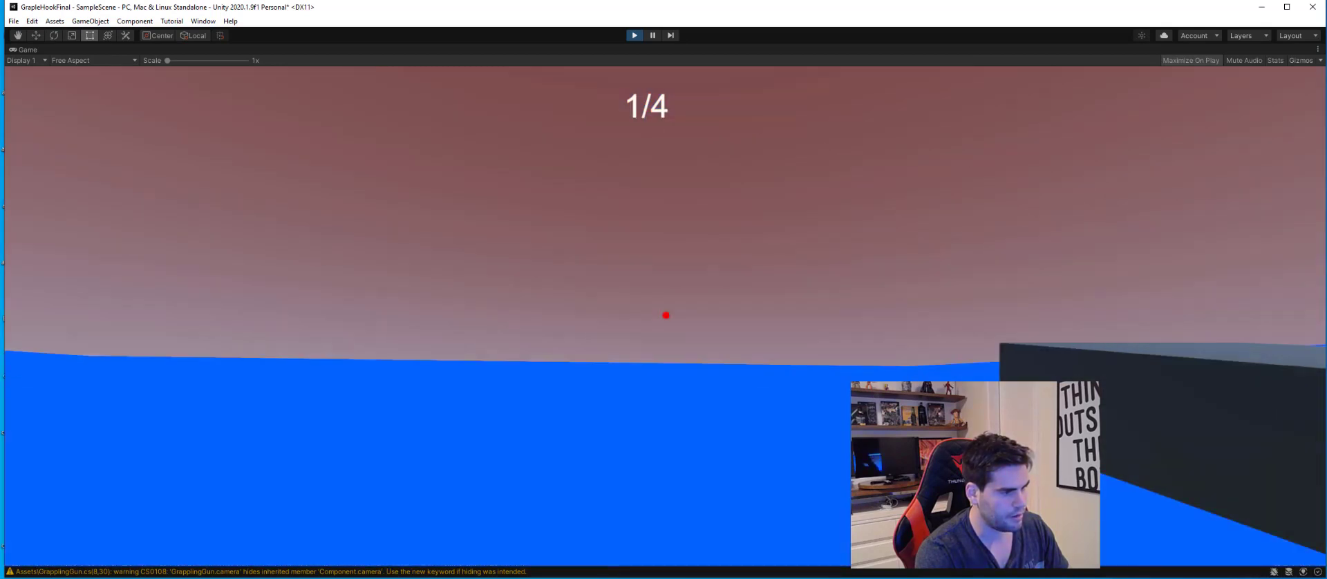
{"action": "left_click", "coordinate": [666, 315]}
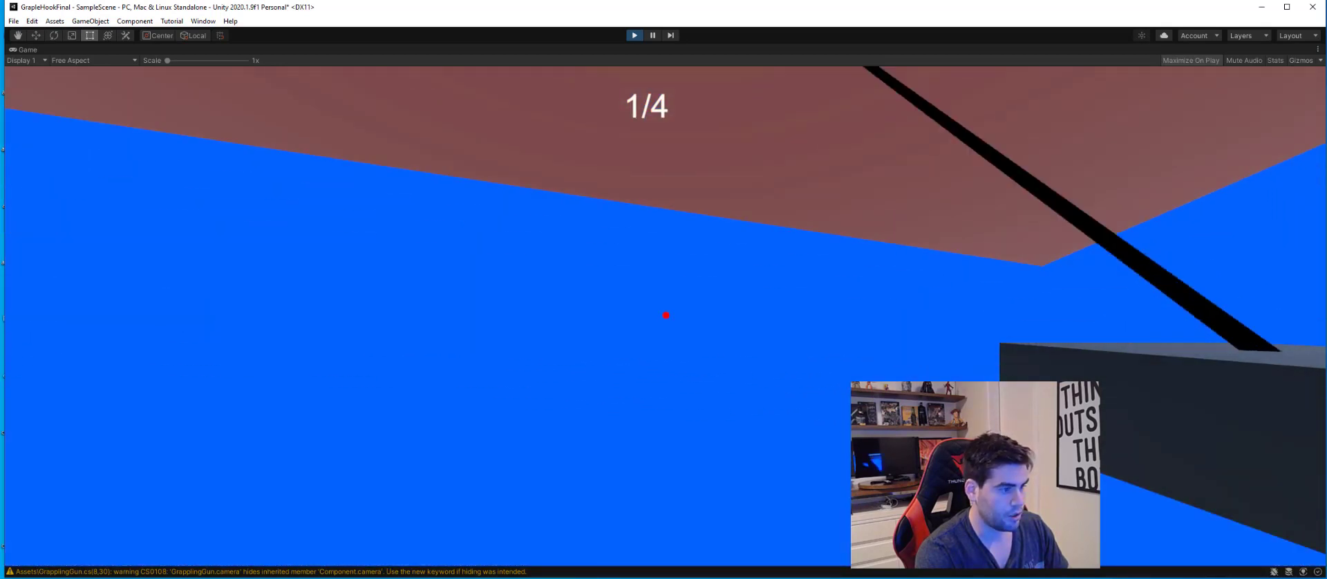
{"action": "left_click", "coordinate": [666, 315]}
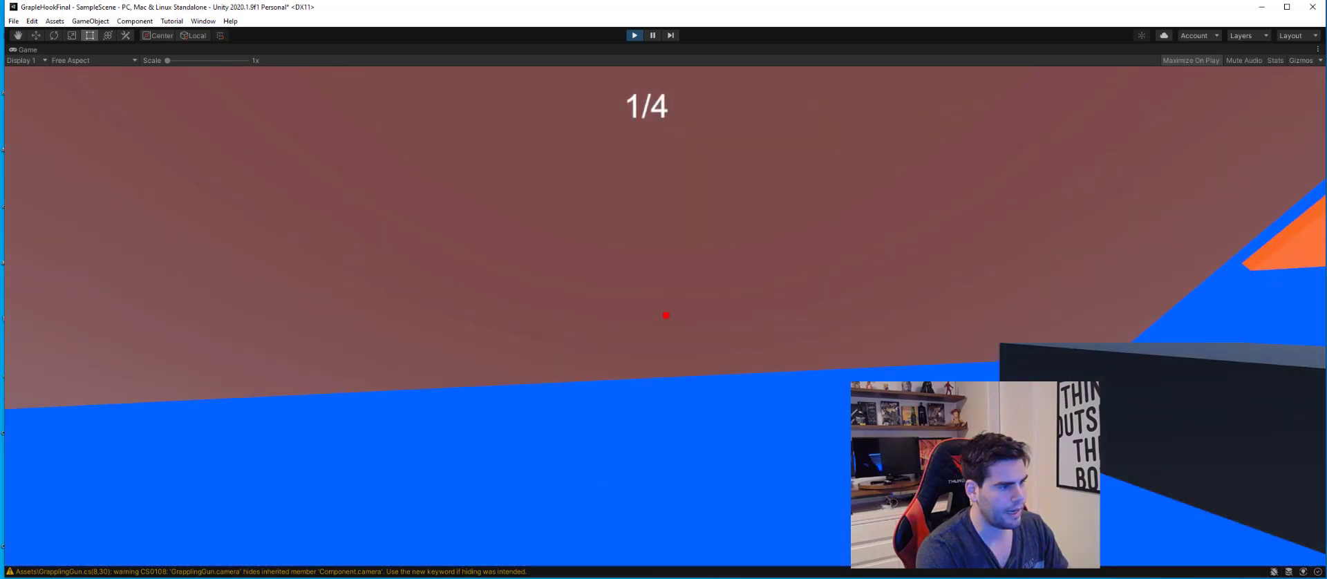
{"action": "left_click", "coordinate": [665, 315]}
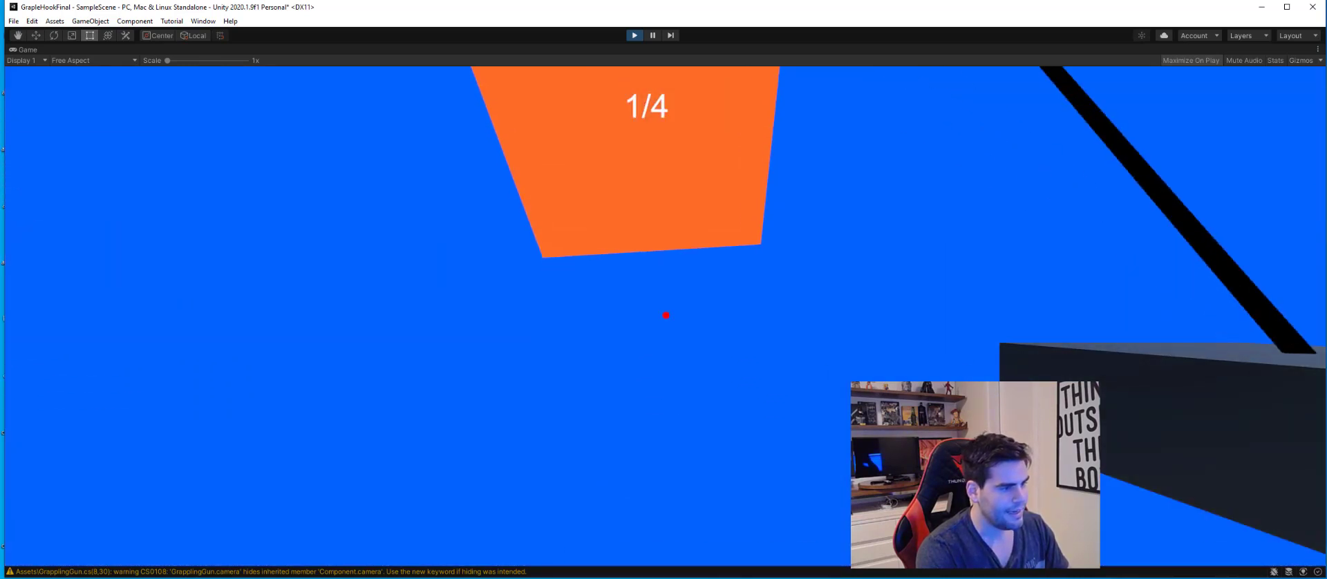
{"action": "left_click", "coordinate": [665, 315]}
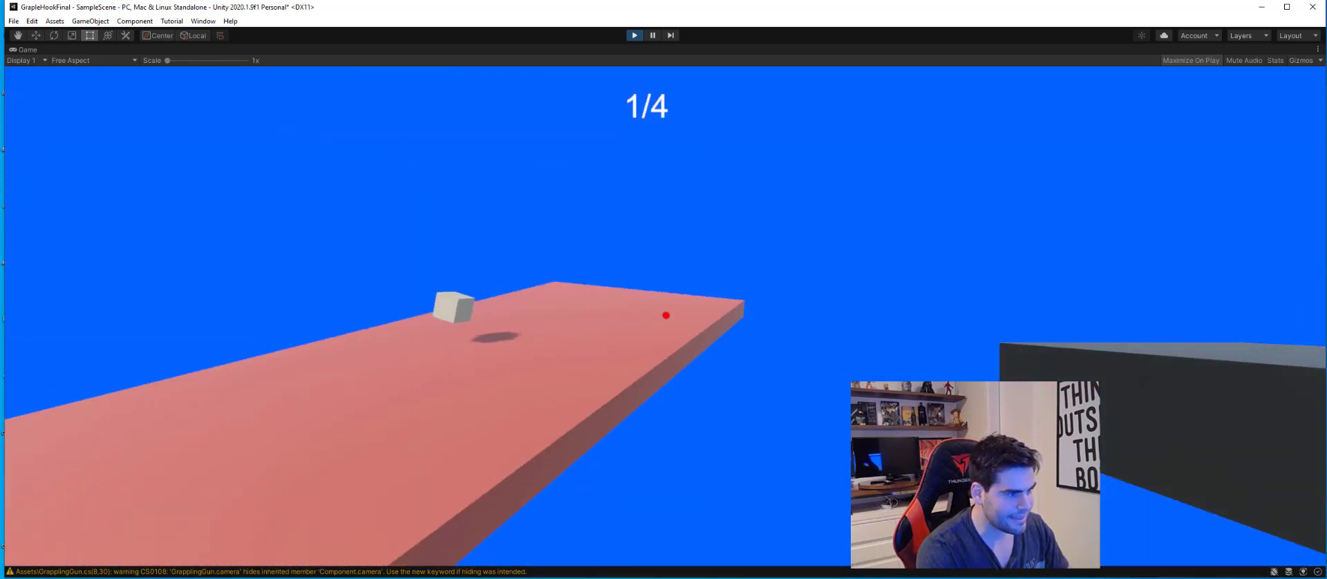
Step: Collect the second reward cube and walk across the platform towards the edge facing the remaining cubes
{"action": "key", "text": "w"}
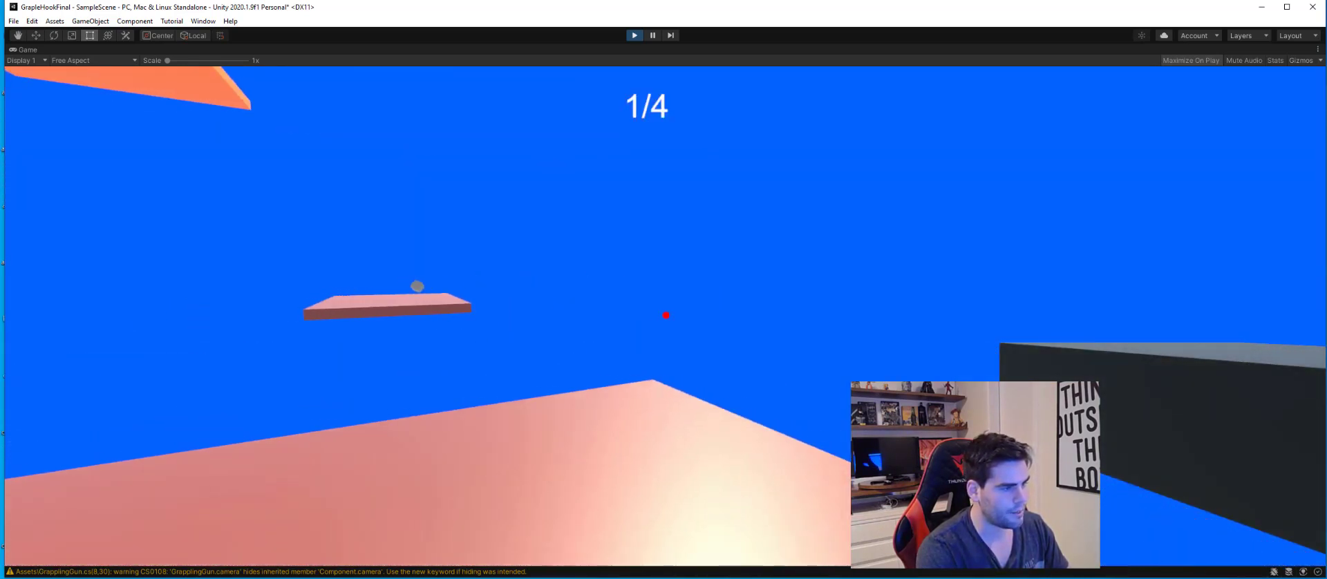
{"action": "key", "text": "w"}
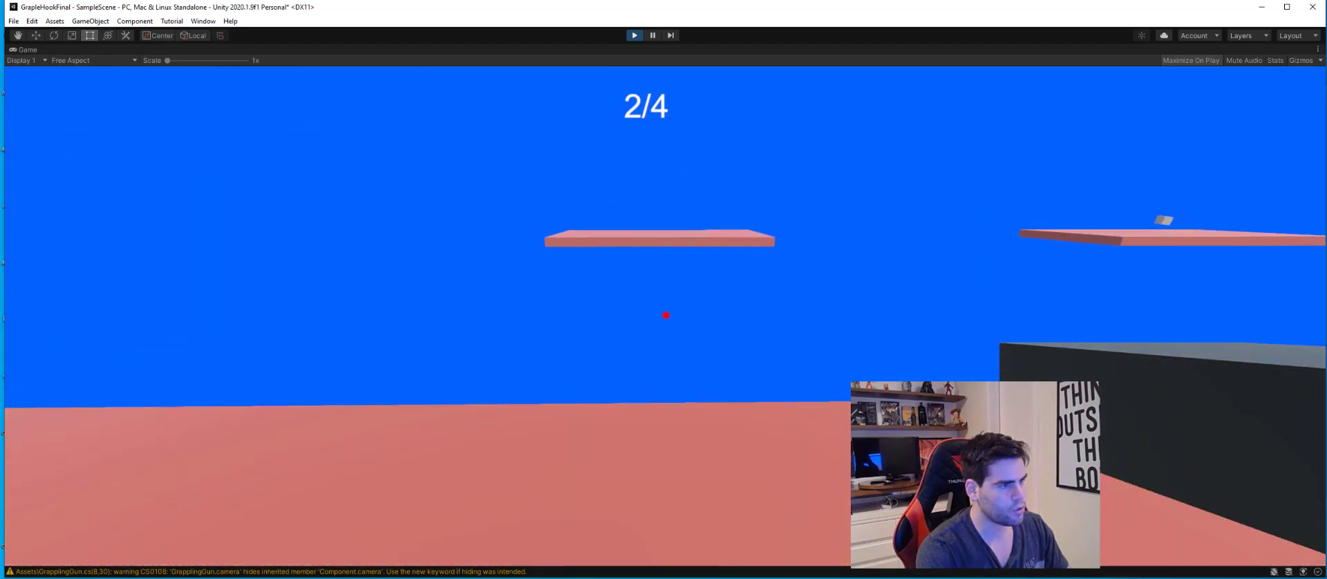
{"action": "key", "text": "w"}
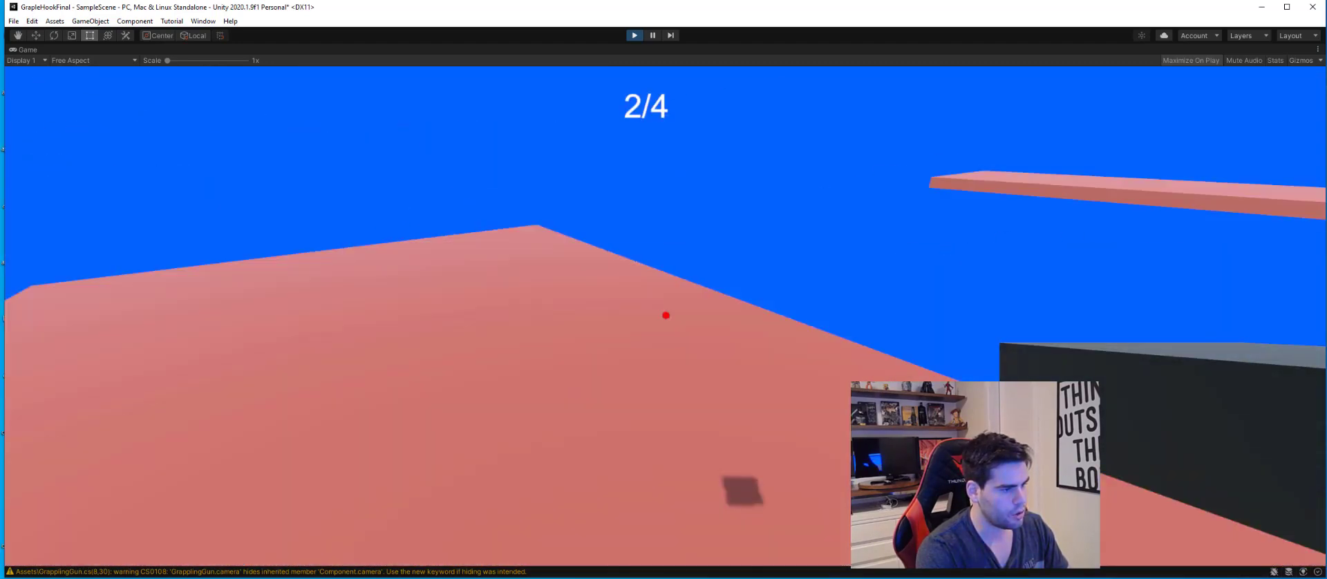
{"action": "key", "text": "w"}
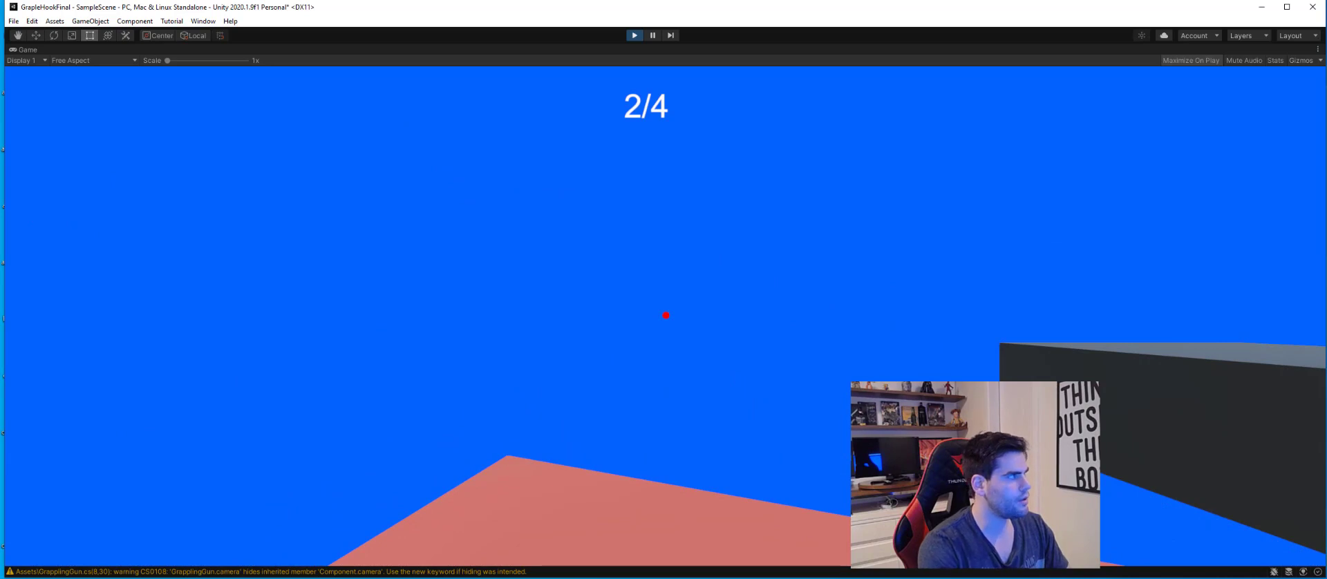
{"action": "key", "text": "w"}
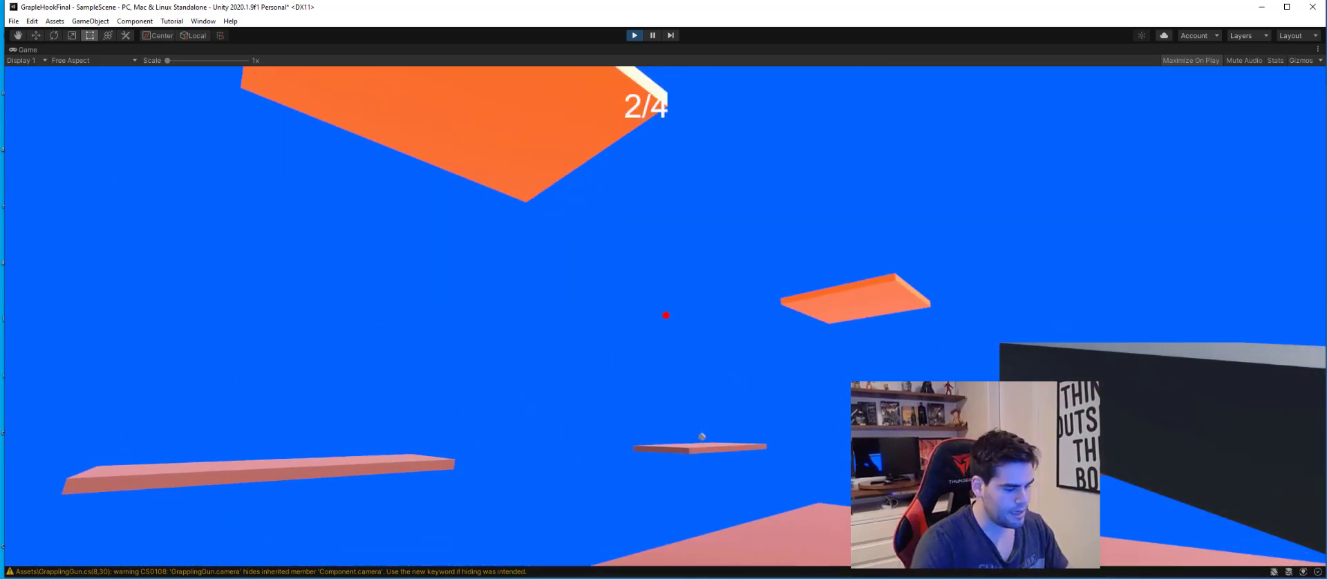
{"action": "key", "text": "w"}
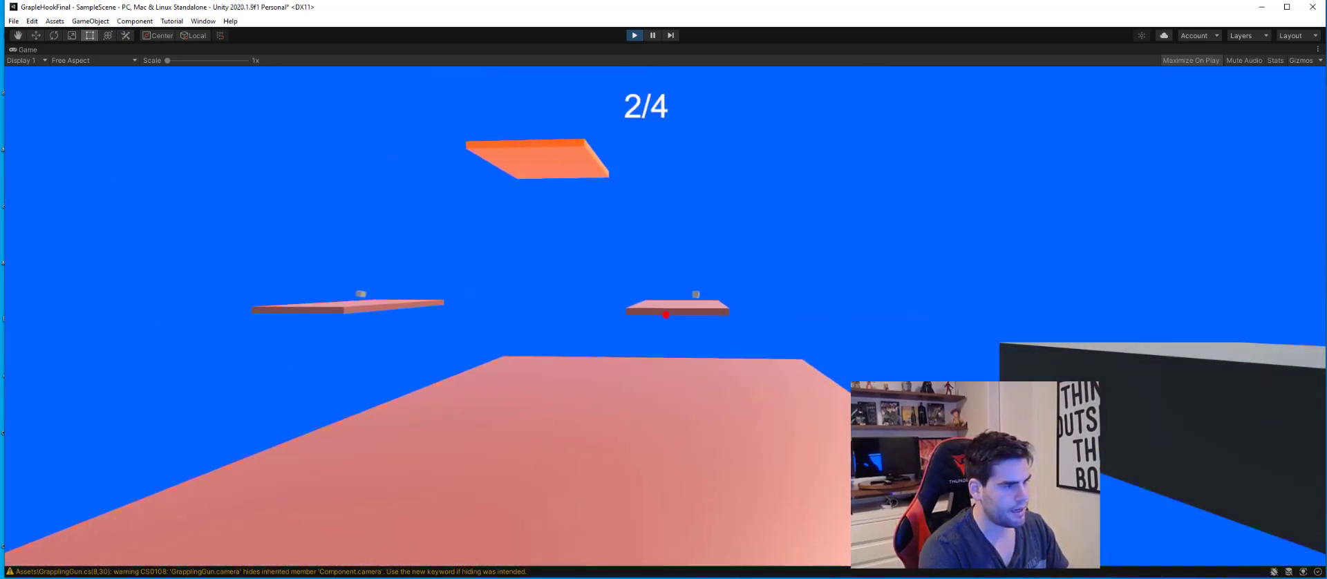
{"action": "key", "text": "w"}
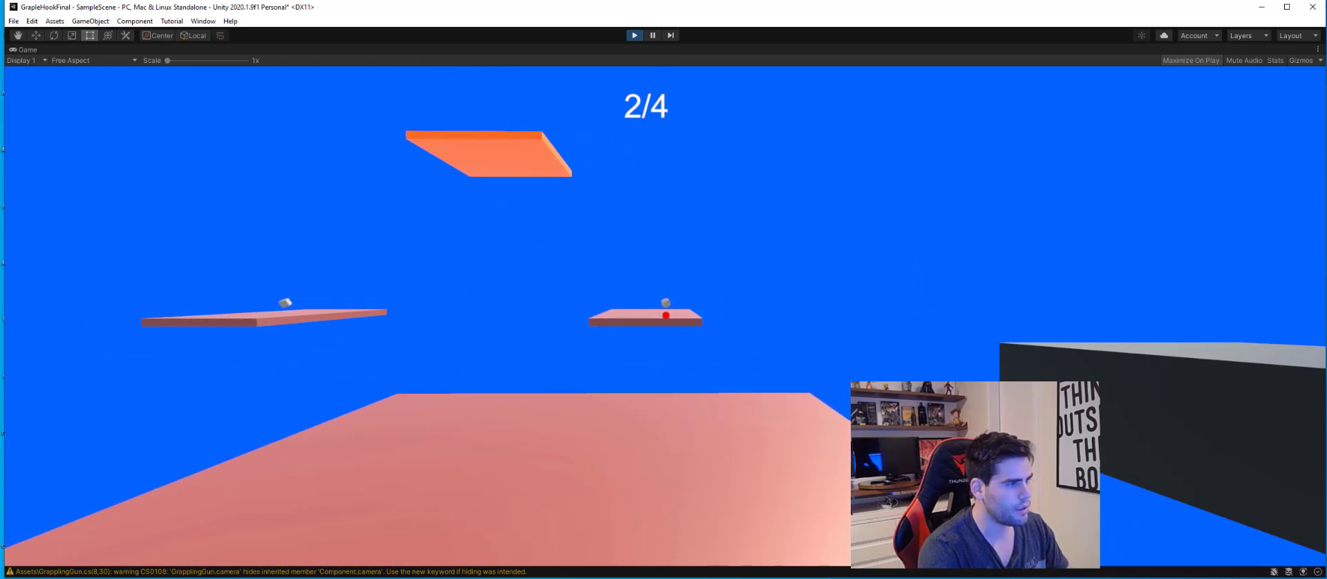
{"action": "key", "text": "w"}
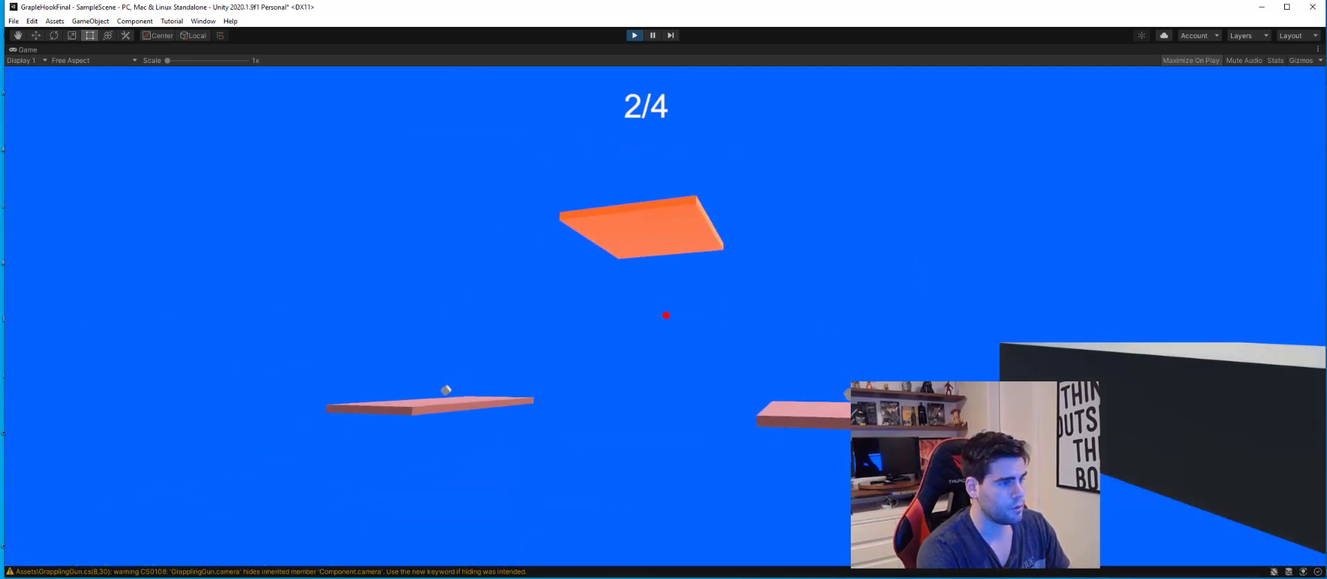
Step: Test swinging off the platform by repeatedly firing the grappling hook at the orange obstacles
{"action": "left_click", "coordinate": [665, 315]}
{"action": "left_click", "coordinate": [666, 315]}
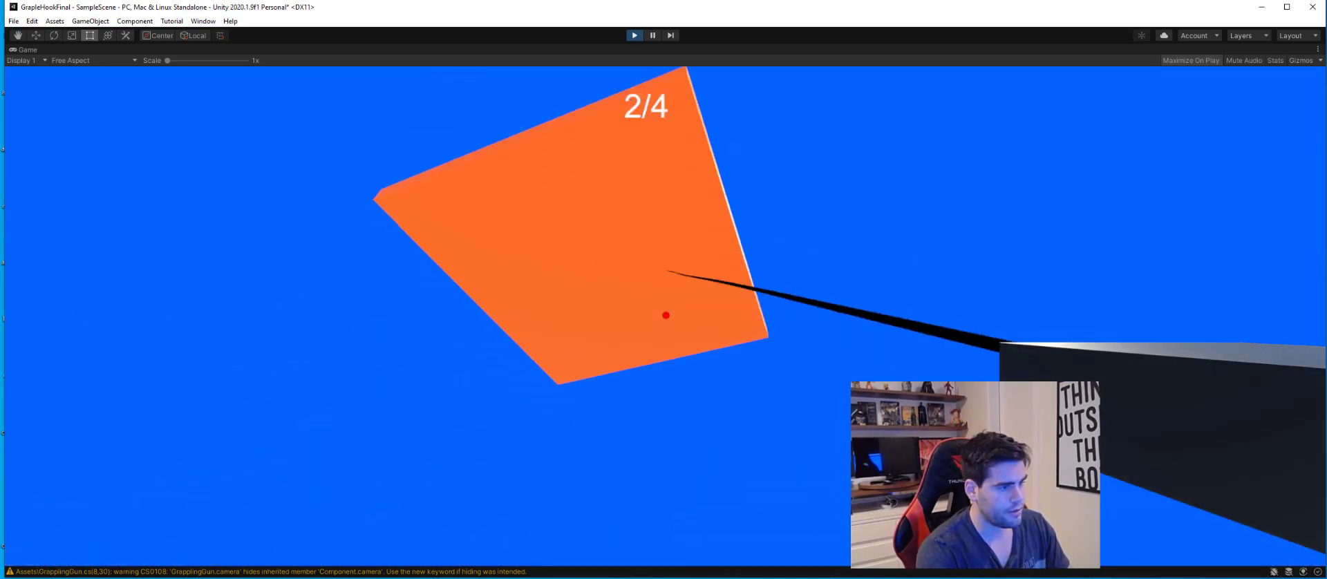
{"action": "left_click", "coordinate": [666, 315]}
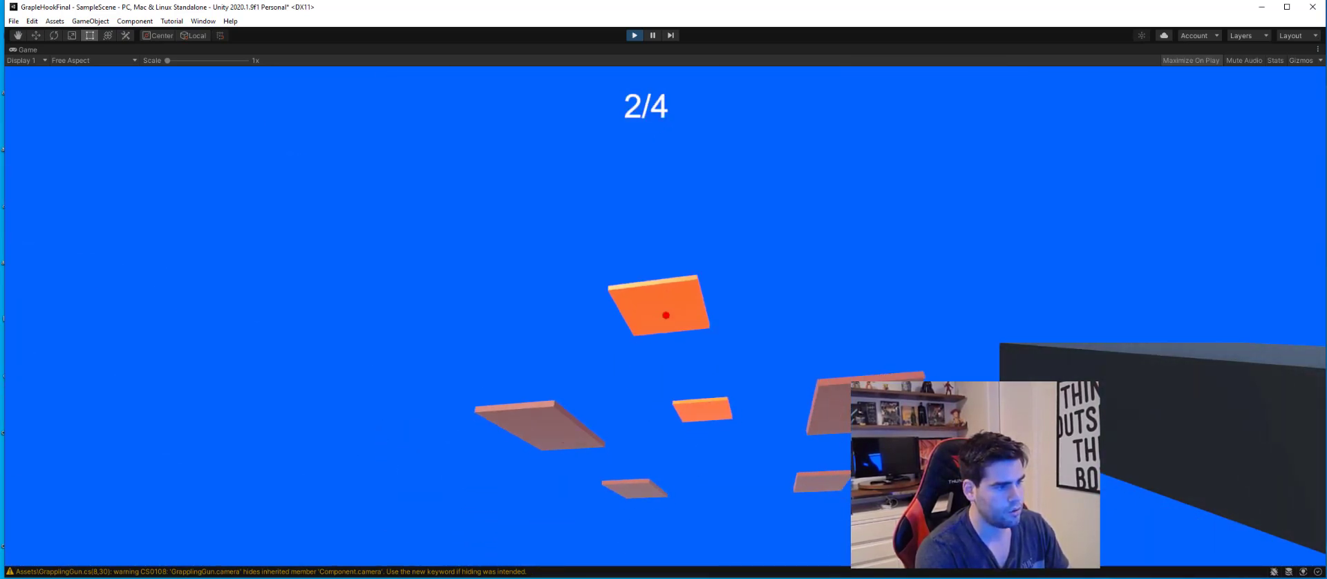
{"action": "left_click", "coordinate": [666, 315]}
{"action": "left_click", "coordinate": [666, 315]}
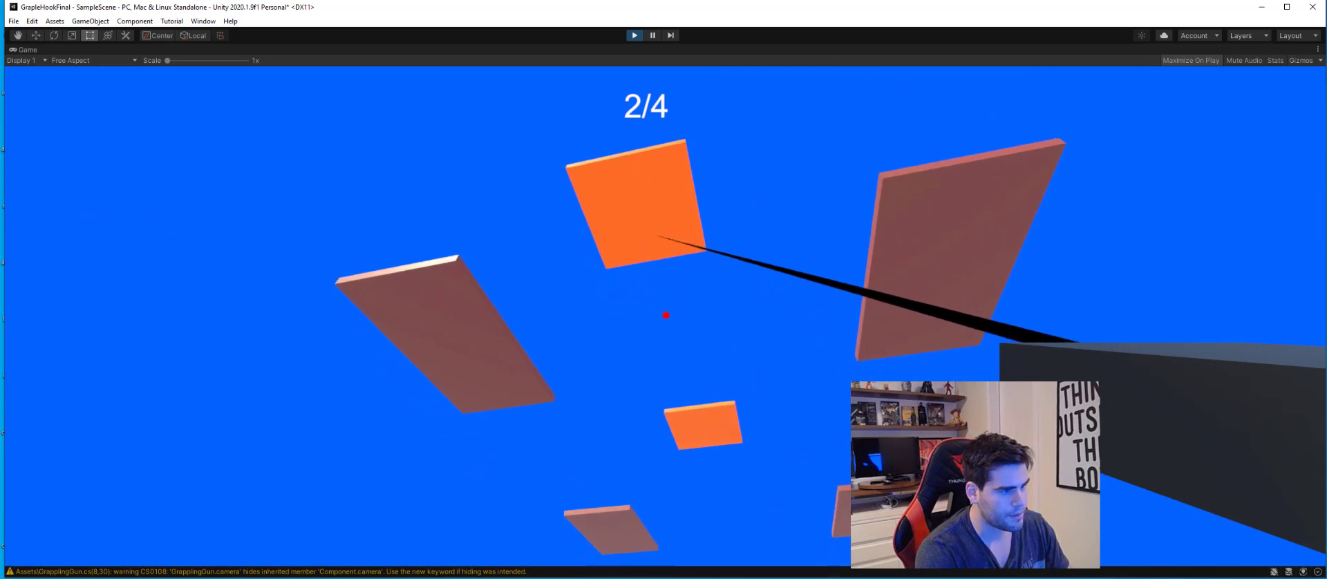
{"action": "left_click", "coordinate": [665, 315]}
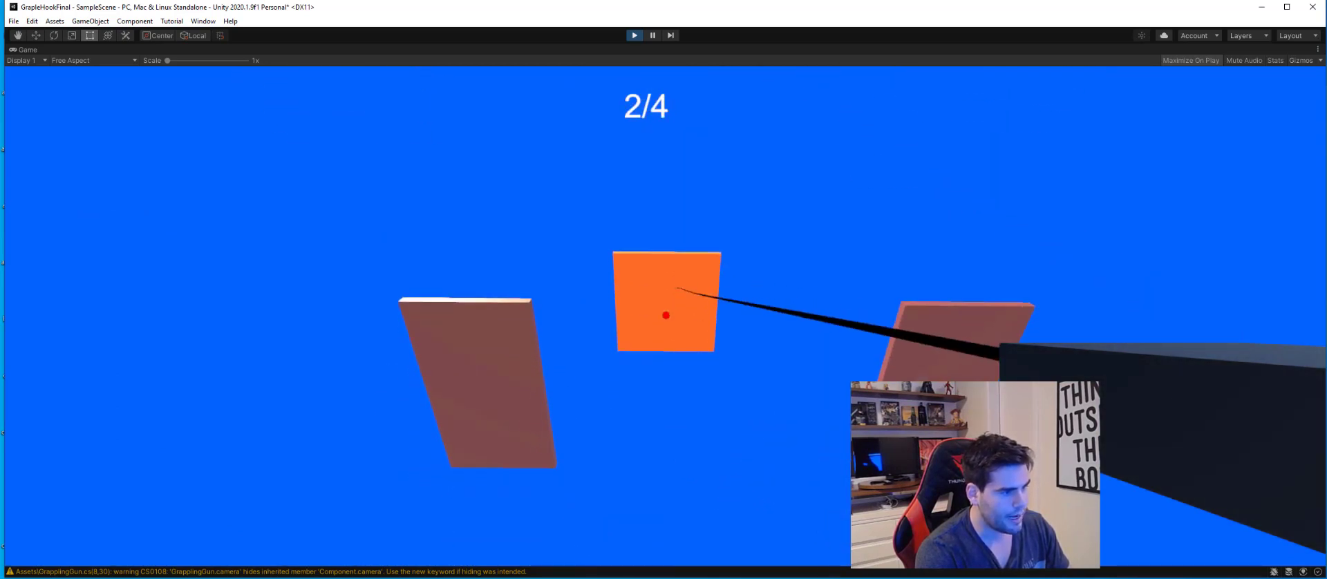
{"action": "left_click", "coordinate": [665, 315]}
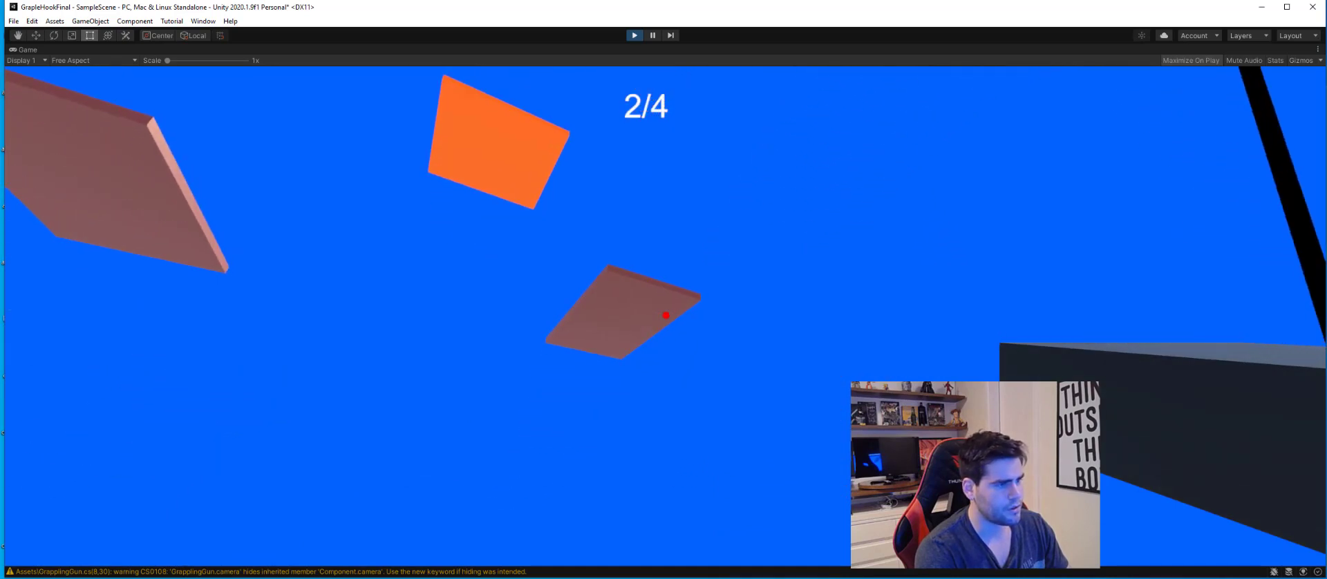
Step: Test hooking onto the undersides of the pink platforms and the orange obstacles while swinging through the level
{"action": "left_click", "coordinate": [666, 315]}
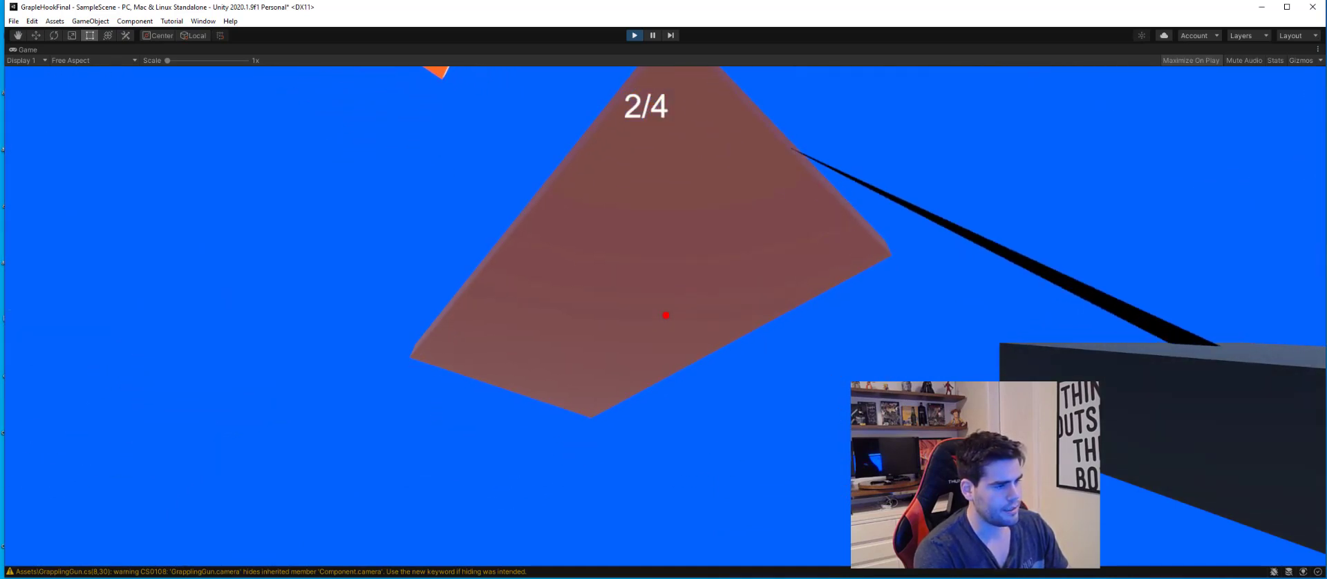
{"action": "left_click", "coordinate": [666, 315]}
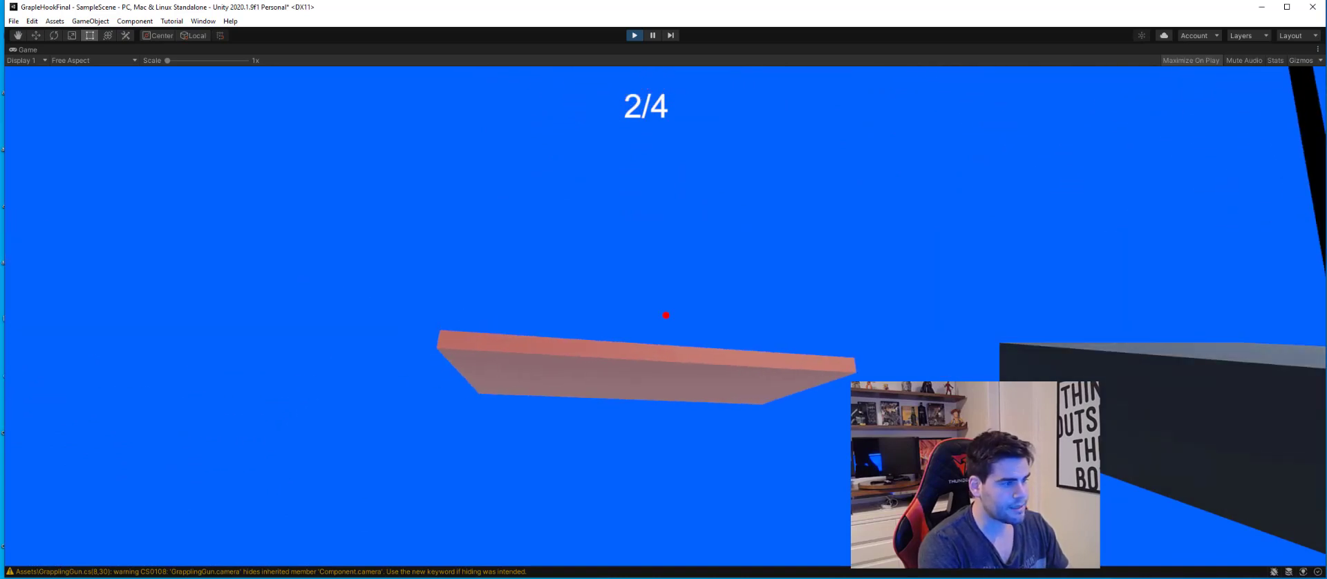
{"action": "left_click", "coordinate": [666, 315]}
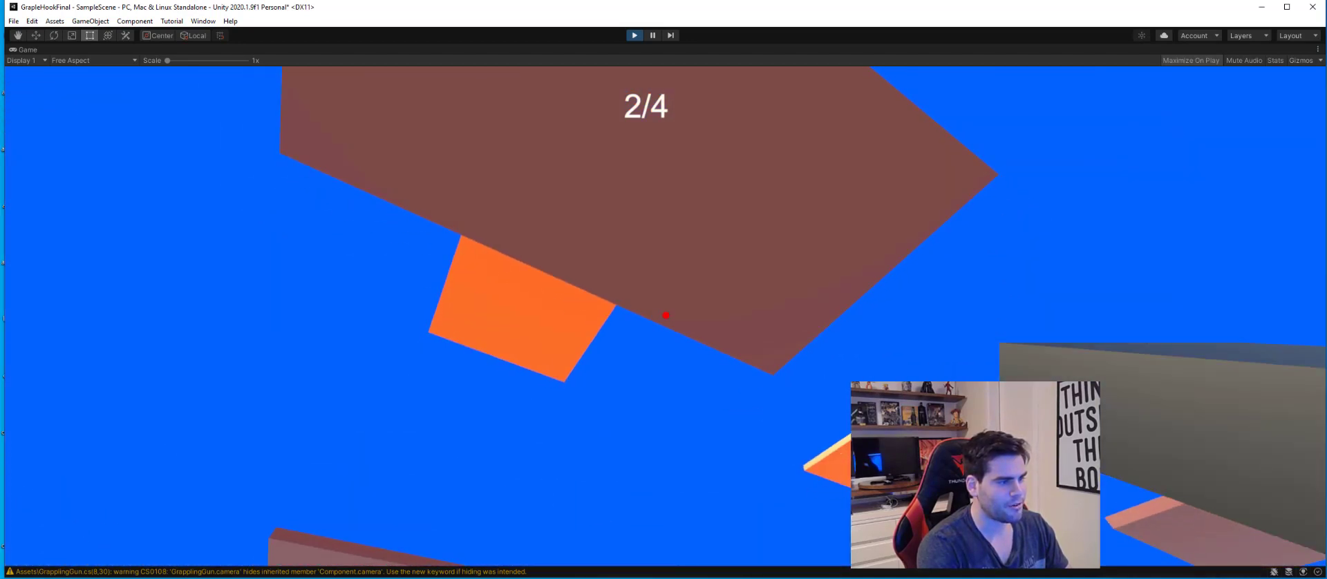
{"action": "left_click", "coordinate": [665, 315]}
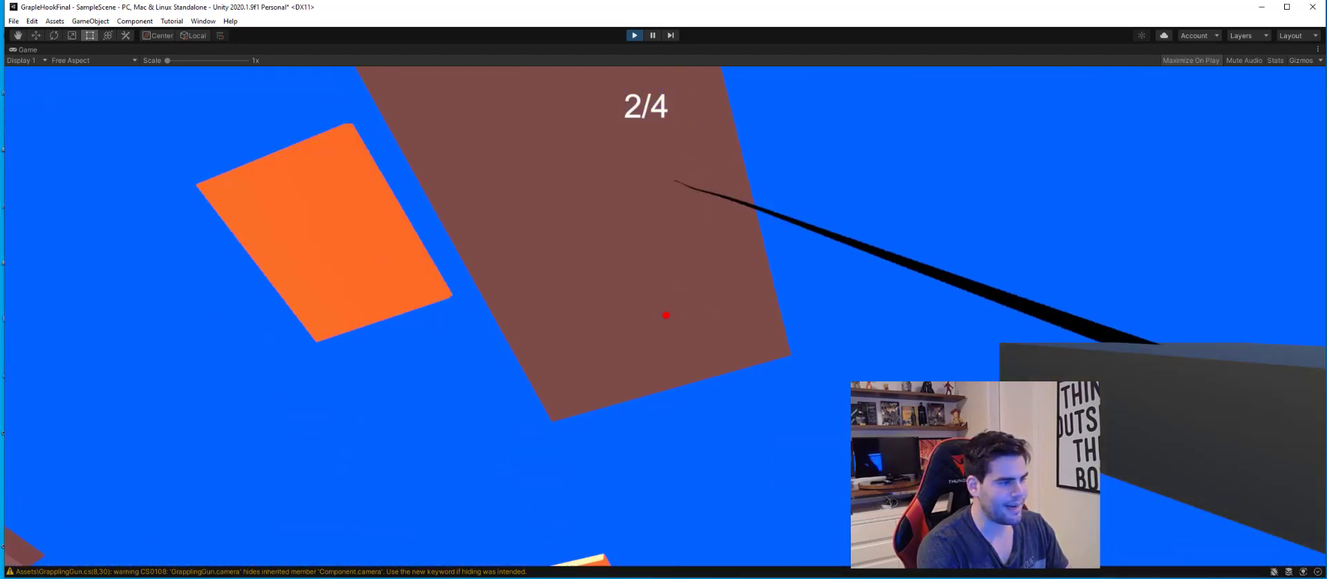
{"action": "left_click", "coordinate": [666, 315]}
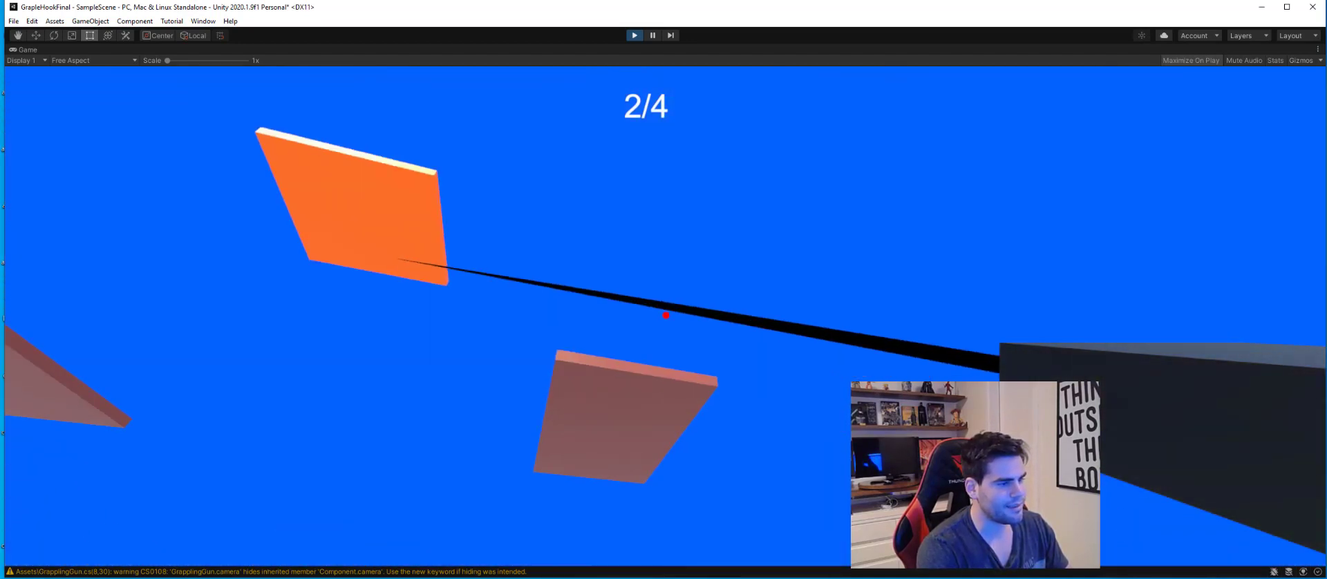
{"action": "left_click", "coordinate": [665, 315]}
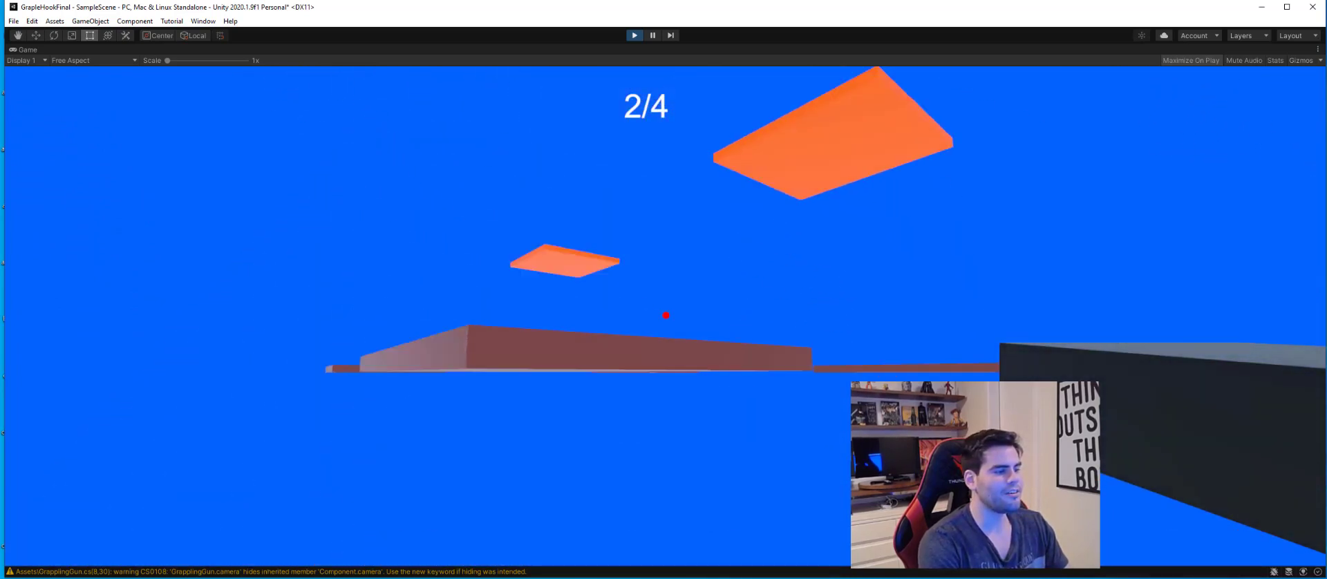
{"action": "left_click", "coordinate": [665, 315]}
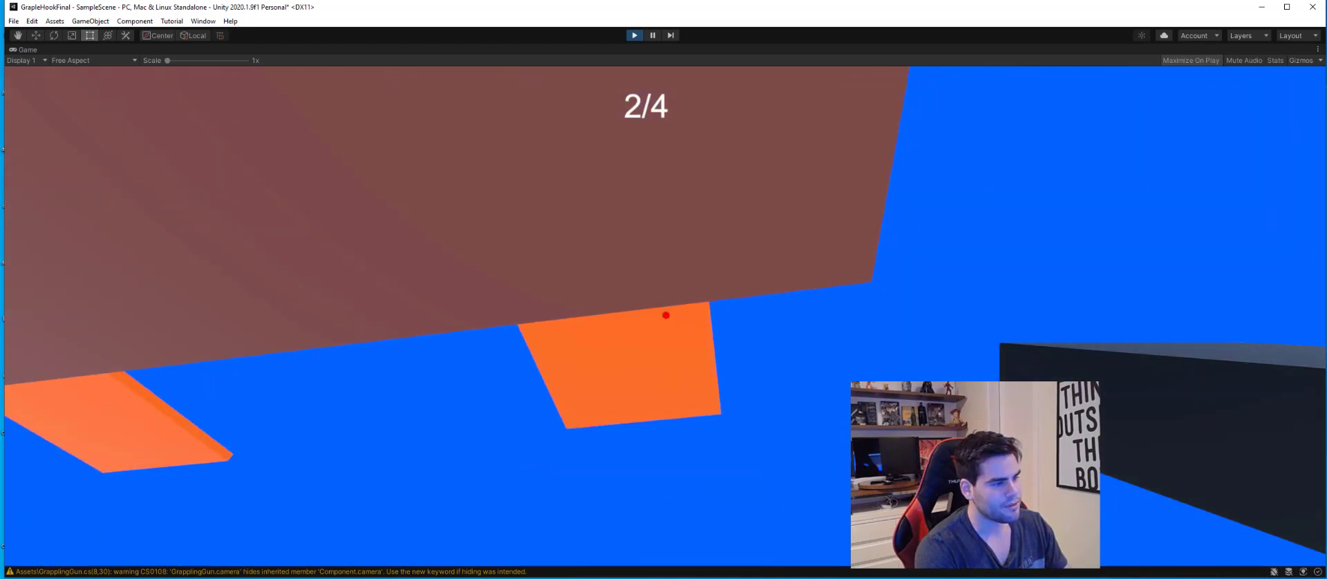
{"action": "left_click", "coordinate": [666, 315]}
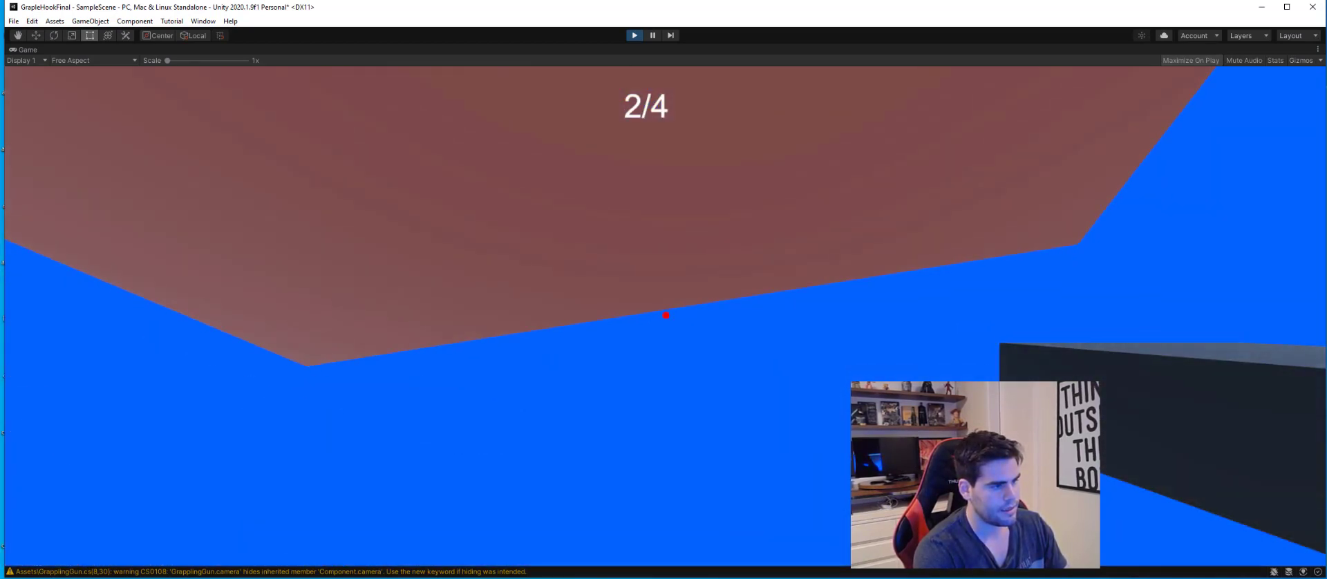
Step: Swing up onto a remaining cube's platform, collect the third reward cube, and stop the game
{"action": "left_click", "coordinate": [666, 315]}
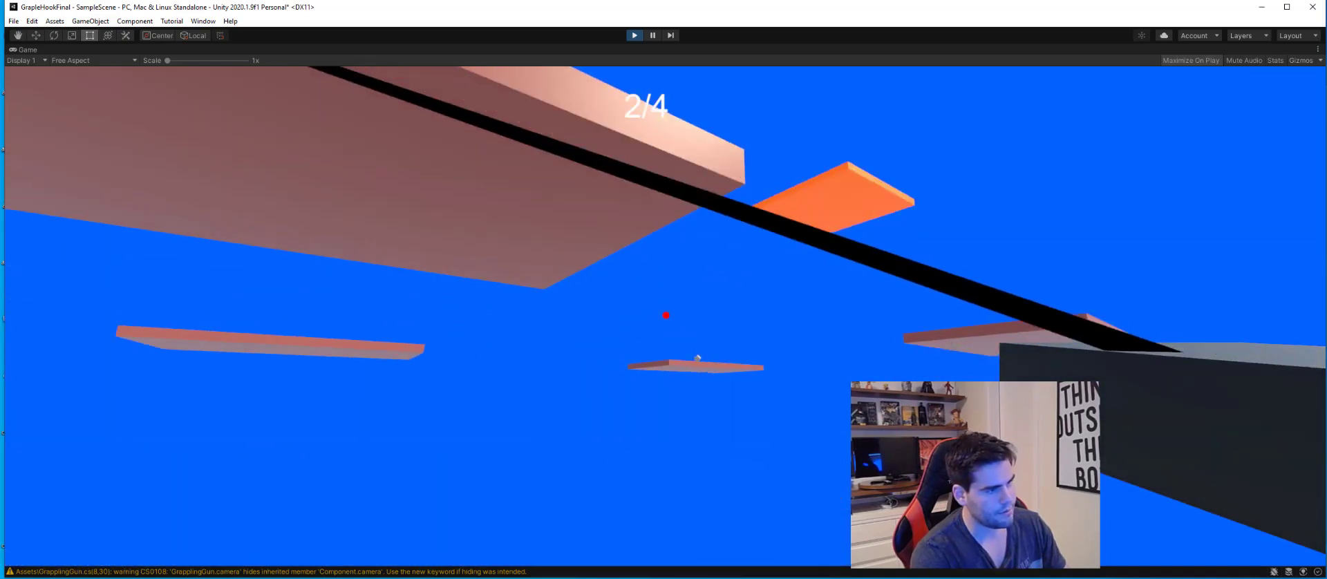
{"action": "left_click", "coordinate": [665, 315]}
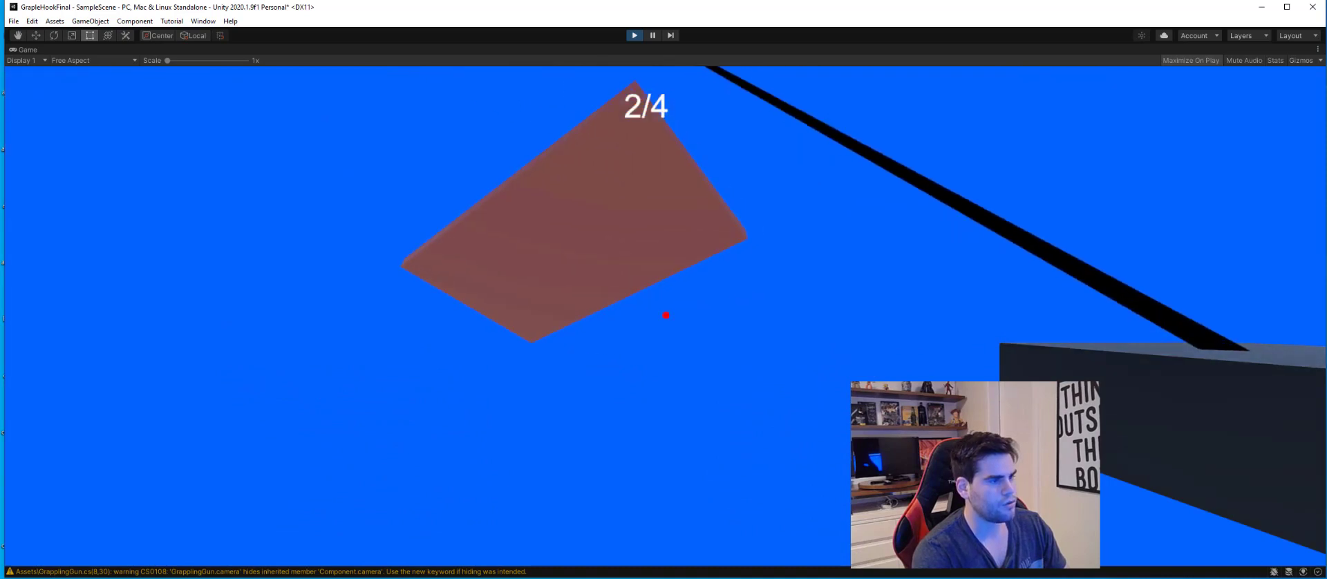
{"action": "left_click", "coordinate": [665, 315]}
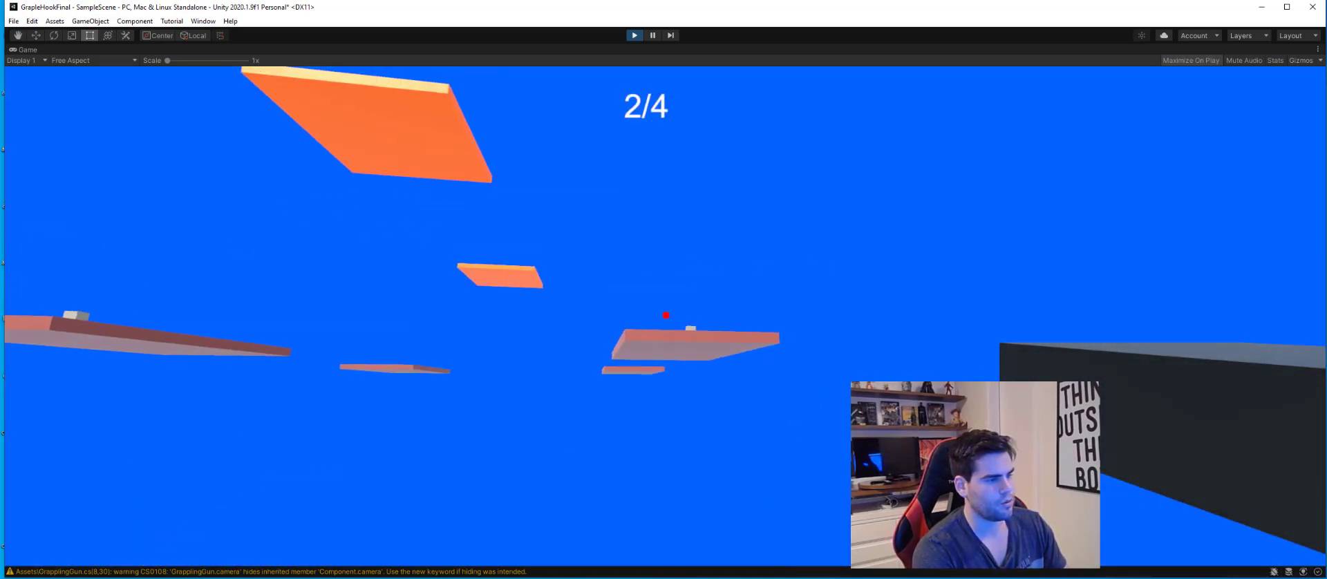
{"action": "left_click", "coordinate": [665, 315]}
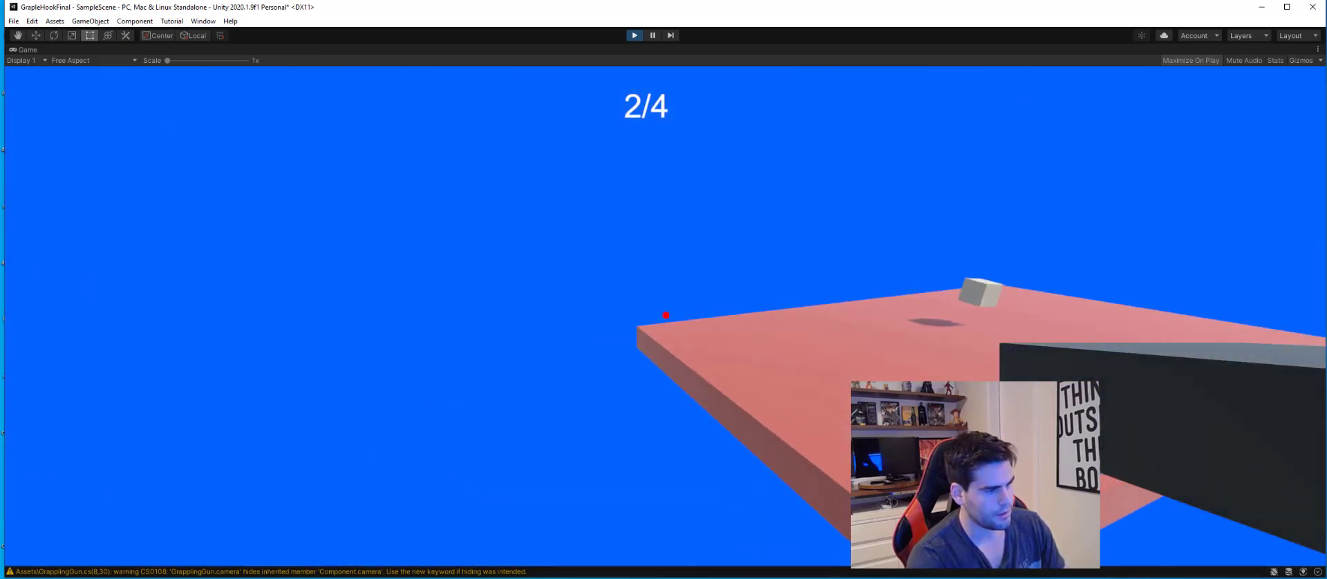
{"action": "key", "text": "w"}
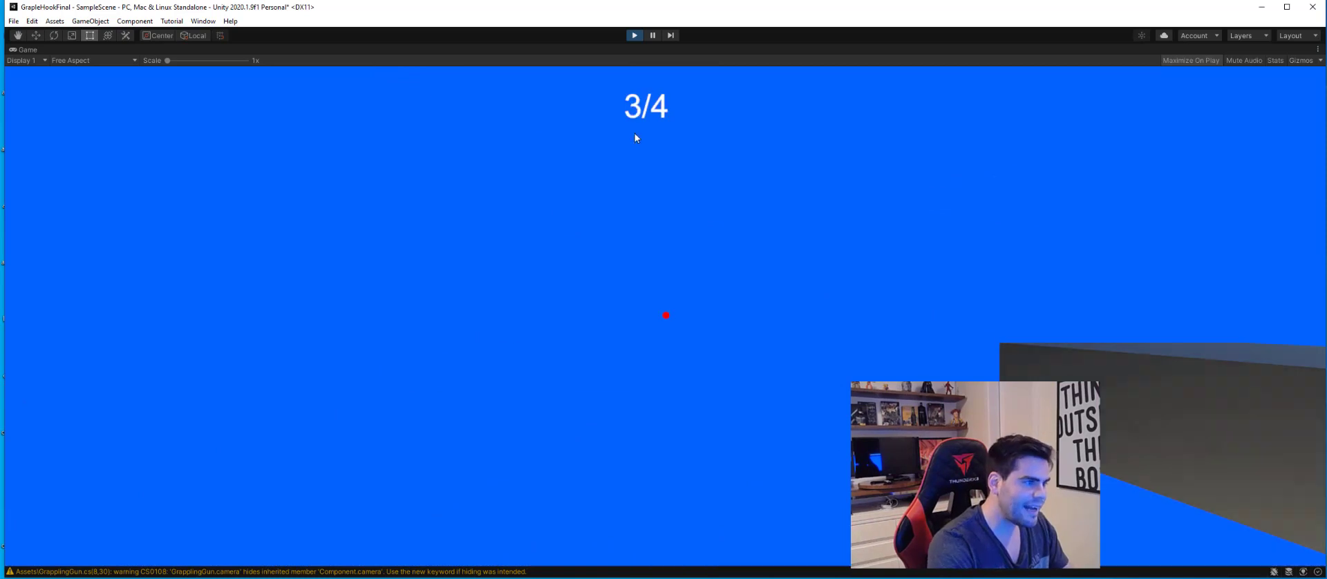
{"action": "key", "text": "Escape"}
{"action": "left_click", "coordinate": [633, 35]}
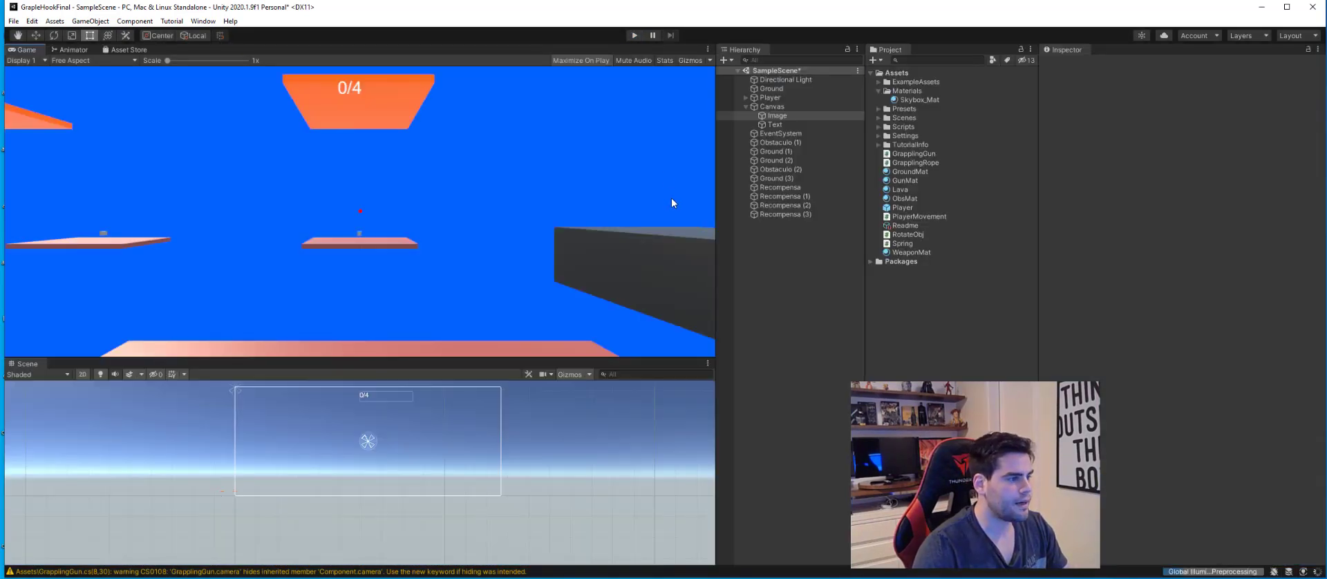